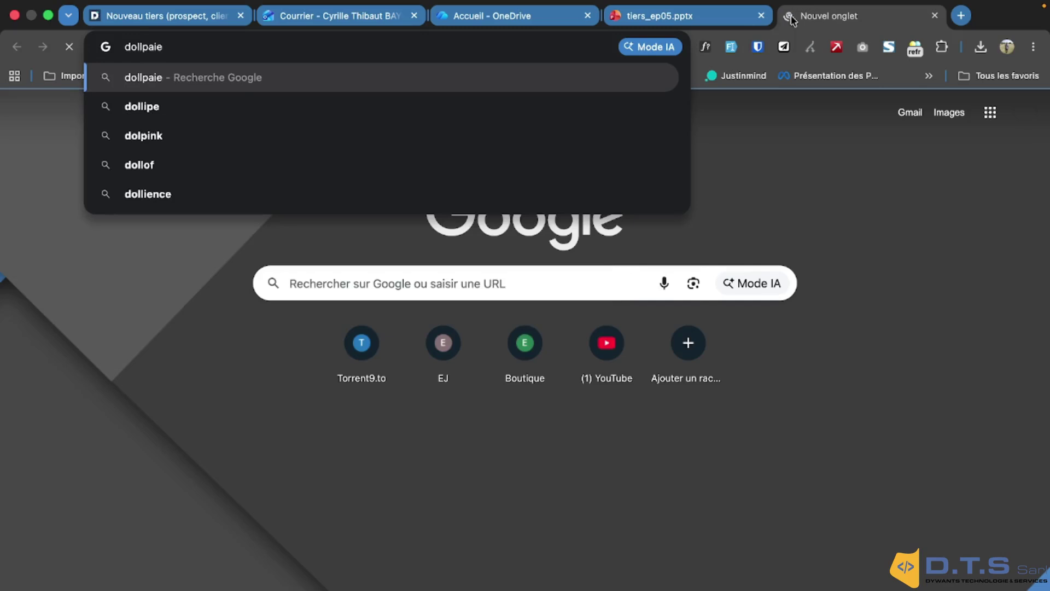
# Finish entering dolipaie.dywants.com in the address bar and load the Dolibarr dashboard
pyautogui.write('.dyx')
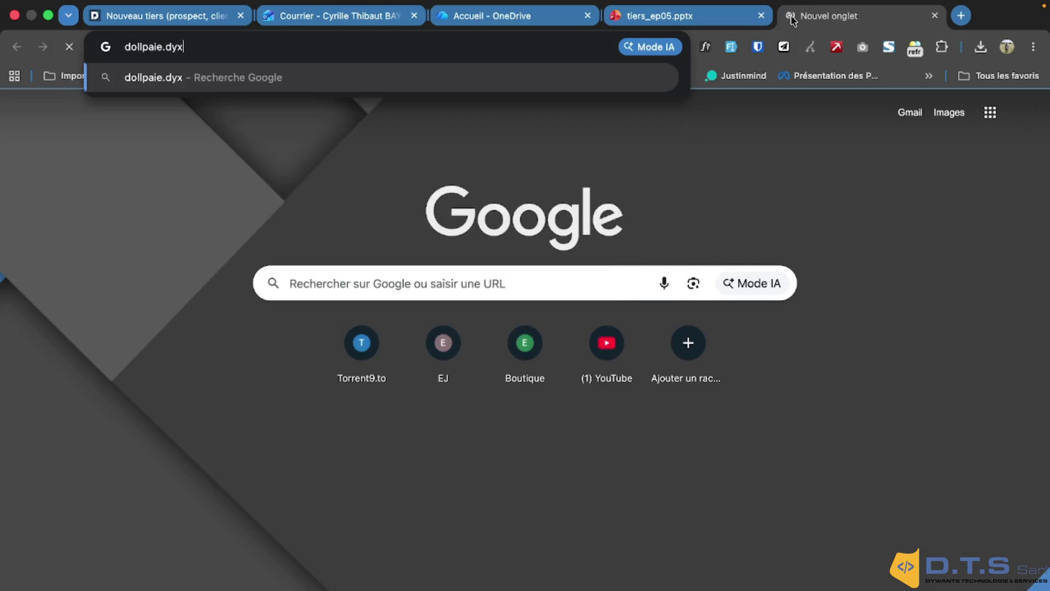
pyautogui.press('BackSpace')
pyautogui.write('wants.com')
pyautogui.press('Return')
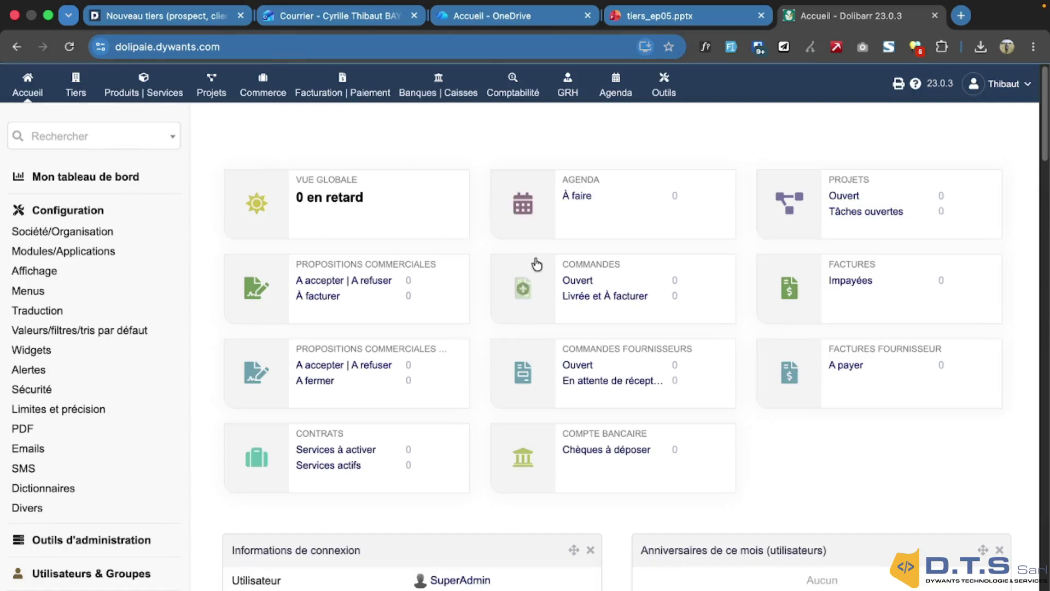
# Look over the Home, Configuration and Modules/Applications pages, then start a new third party
pyautogui.click(76, 82)
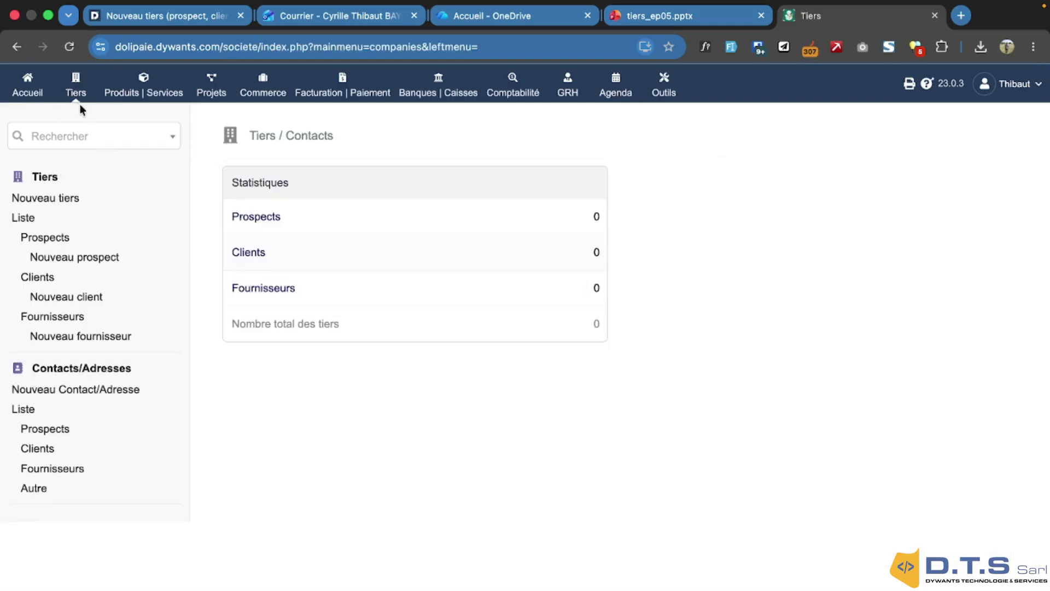
pyautogui.click(31, 94)
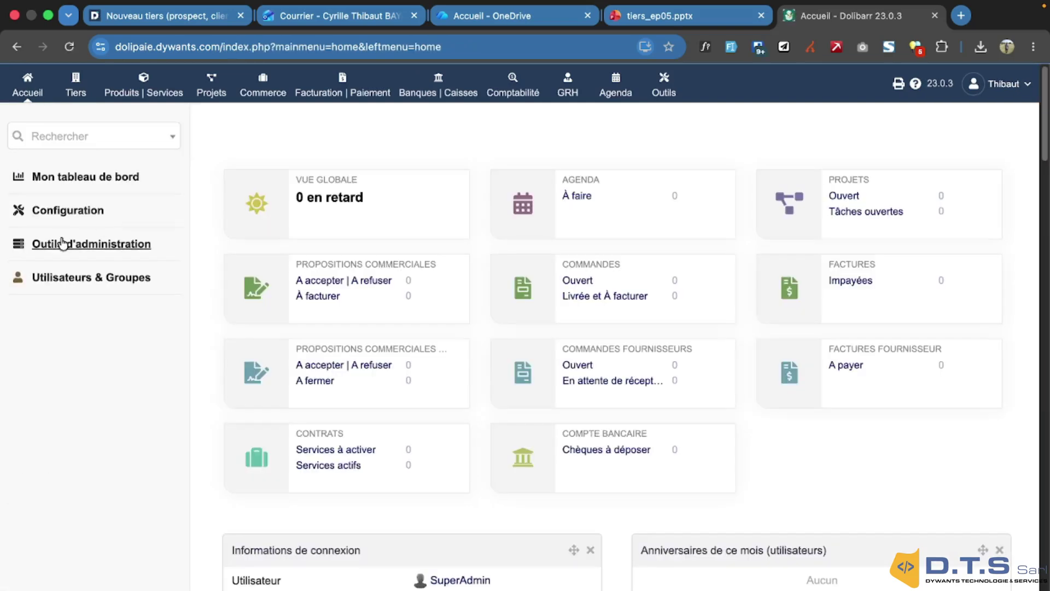
pyautogui.click(69, 211)
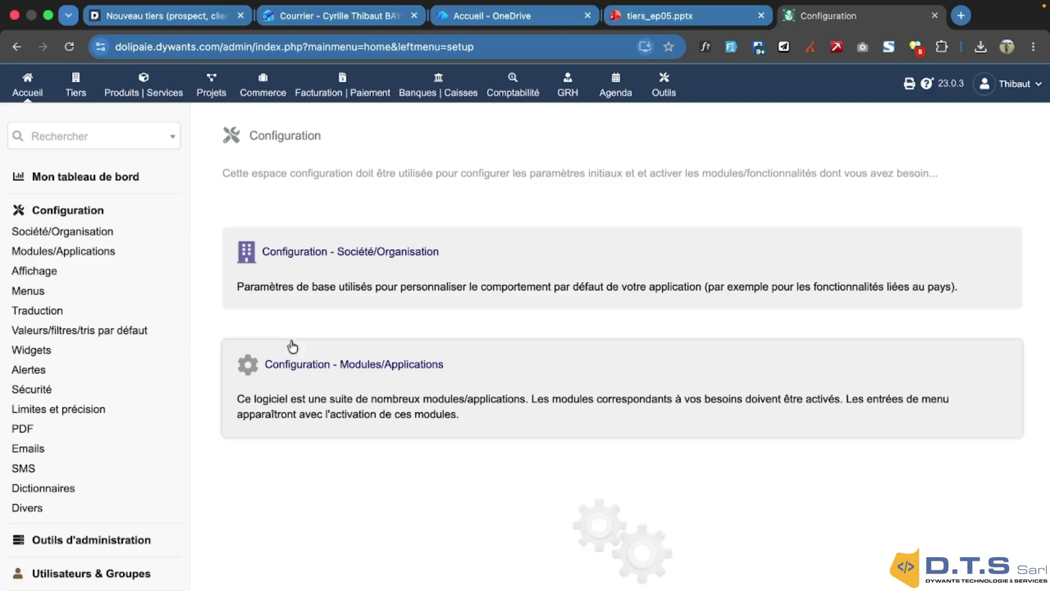
pyautogui.click(307, 372)
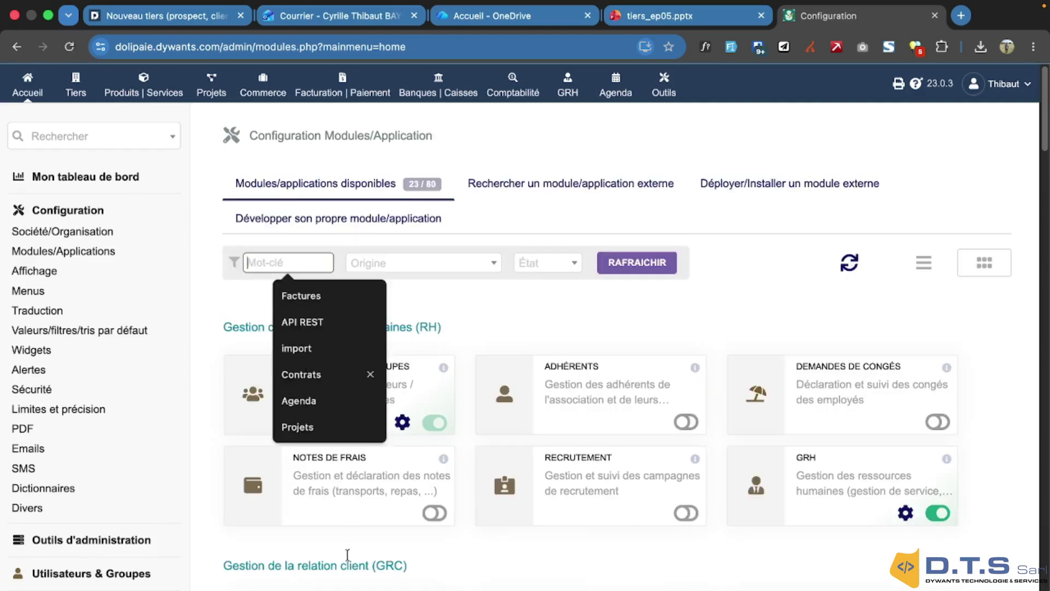
pyautogui.scroll(-1, 352, 529)
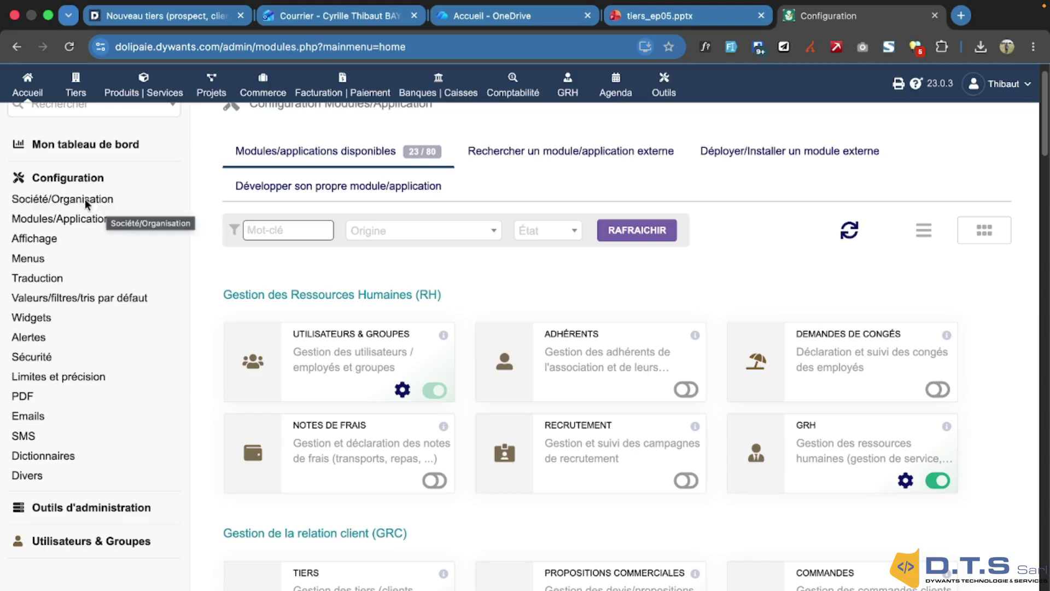
pyautogui.click(80, 93)
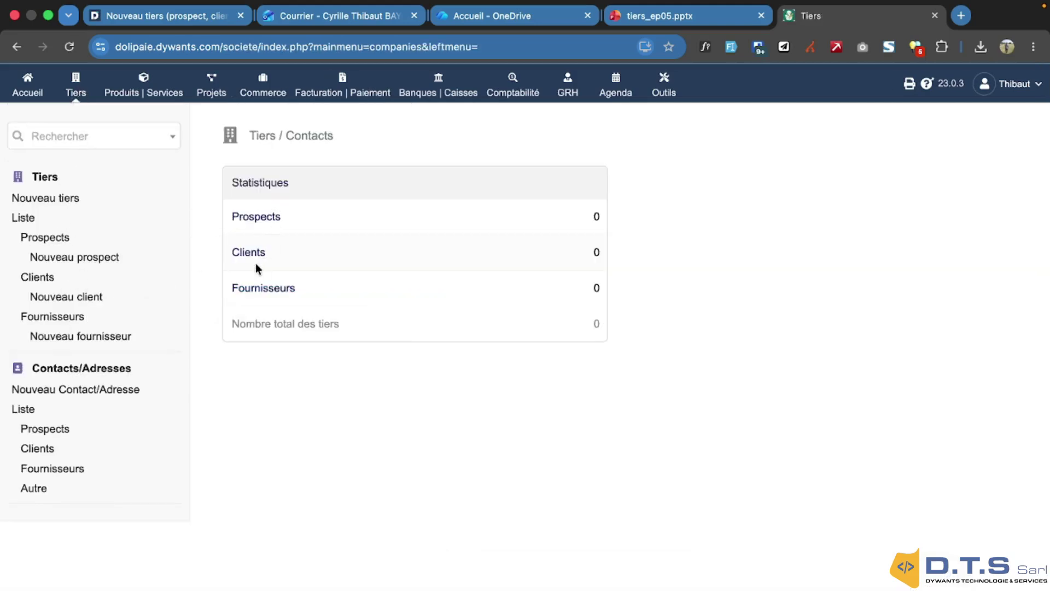
pyautogui.click(48, 201)
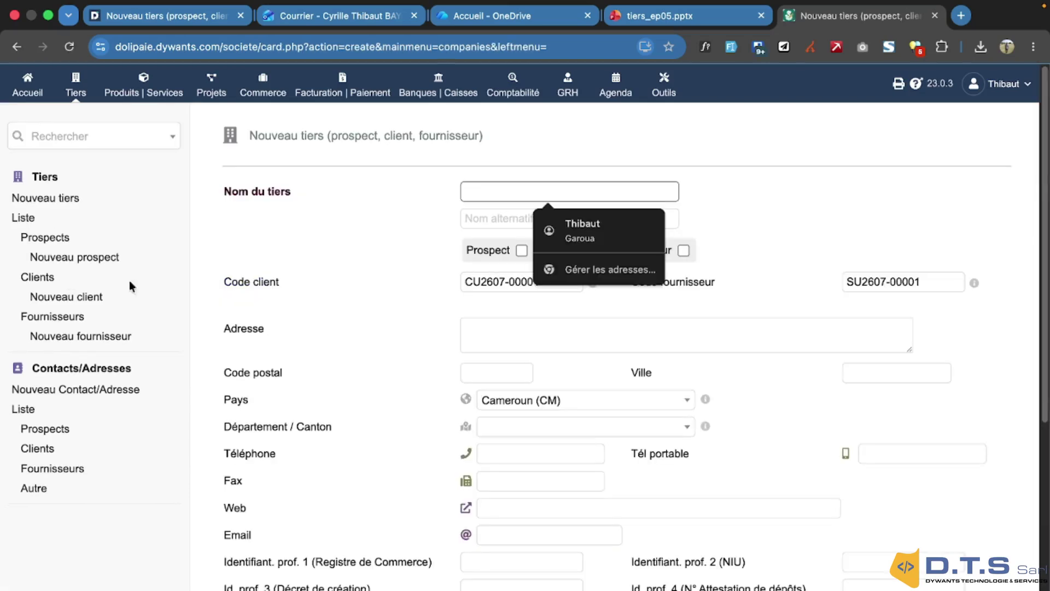
# Name the new third party ABES and flag it as both prospect and supplier
pyautogui.click(760, 247)
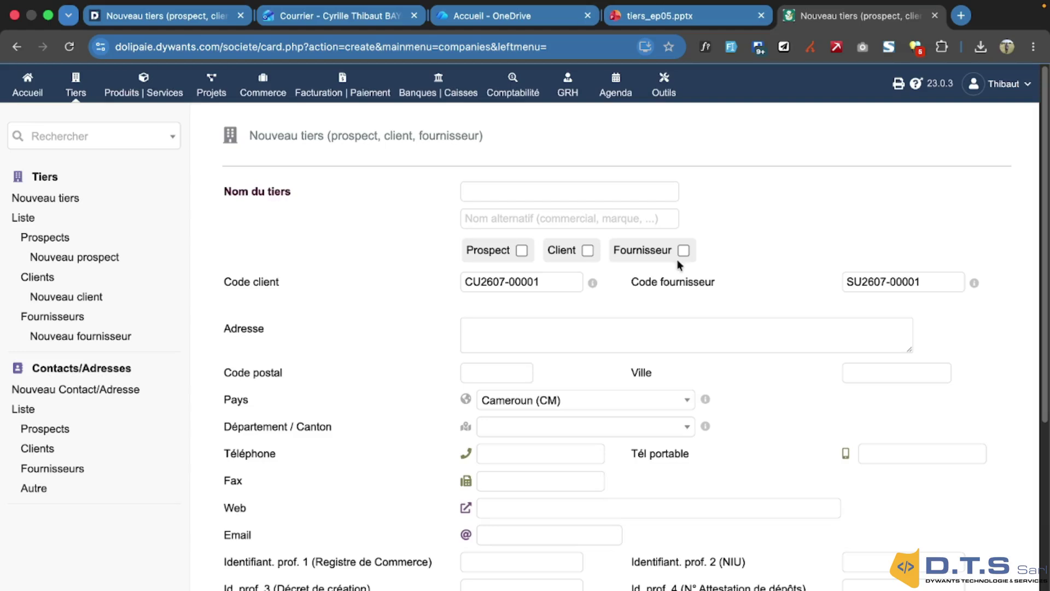
pyautogui.click(507, 195)
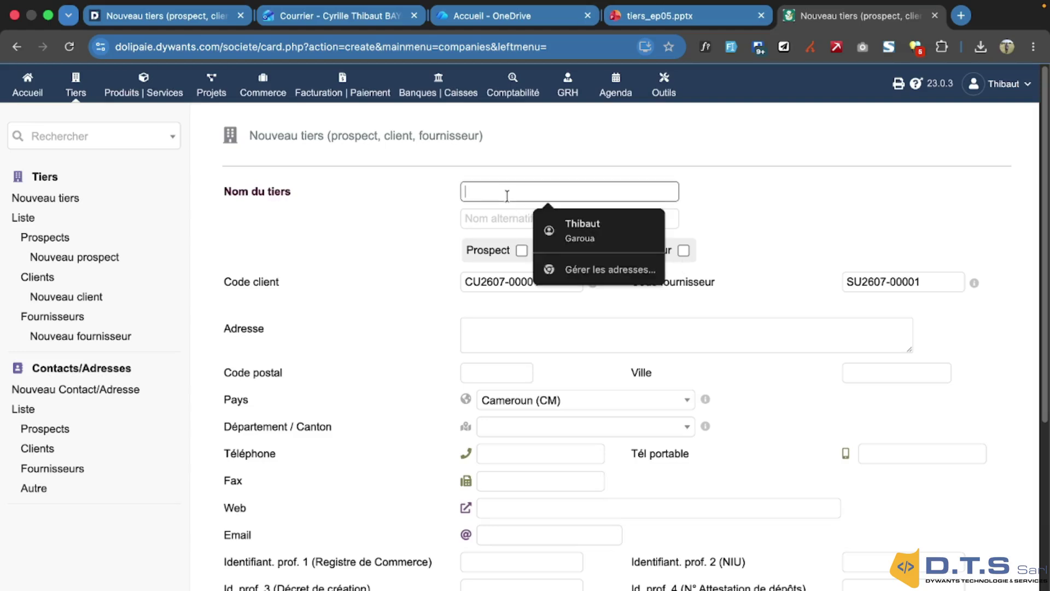
pyautogui.write('AB')
pyautogui.write('ABS')
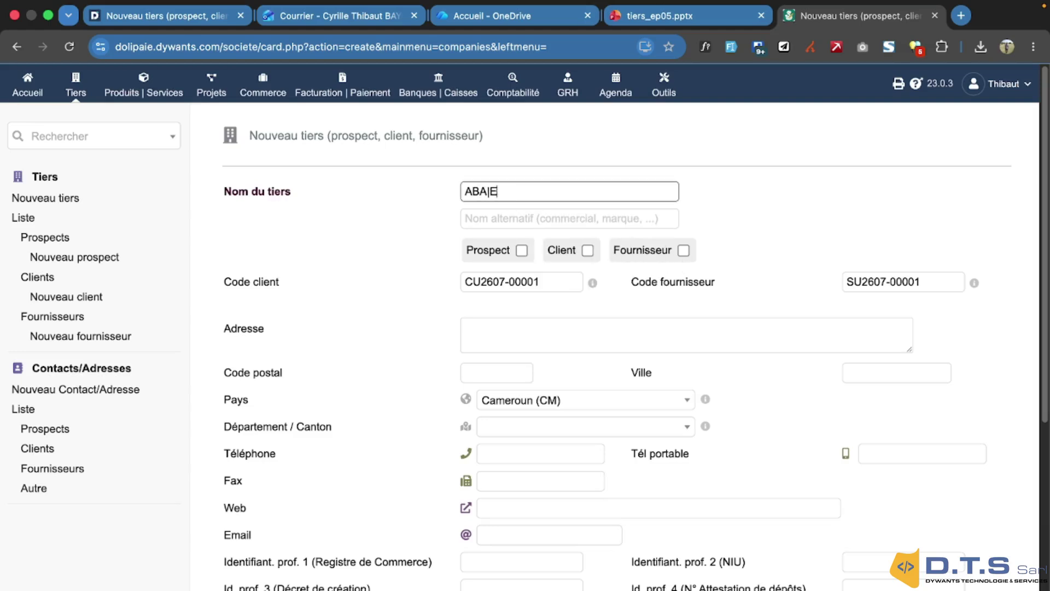
pyautogui.press('BackSpace')
pyautogui.press('BackSpace')
pyautogui.press('BackSpace')
pyautogui.write('S')
pyautogui.press('BackSpace')
pyautogui.press('BackSpace')
pyautogui.write('BES')
pyautogui.click(753, 226)
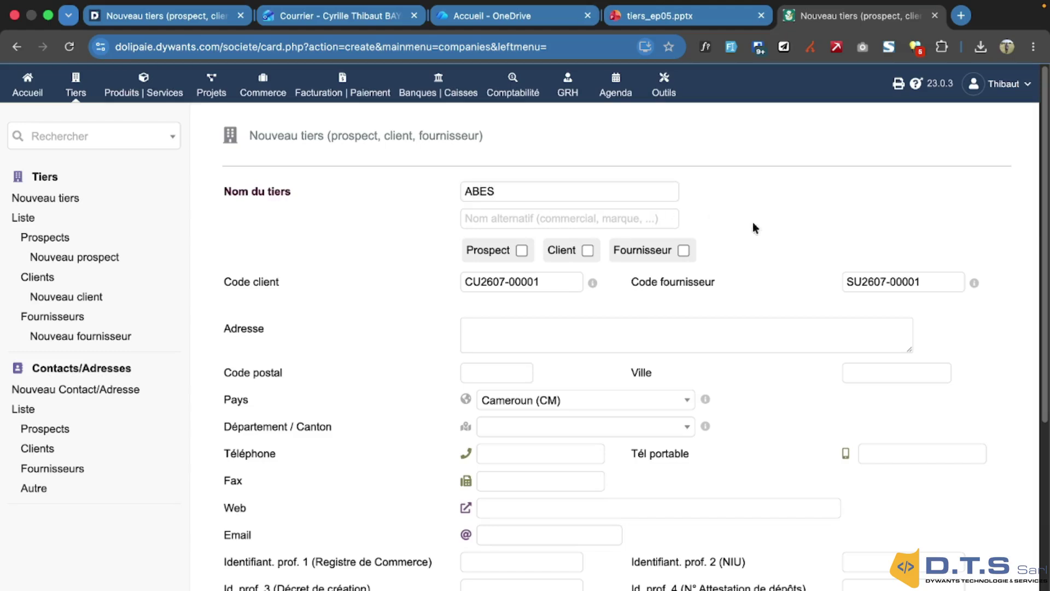
pyautogui.click(523, 252)
pyautogui.click(684, 252)
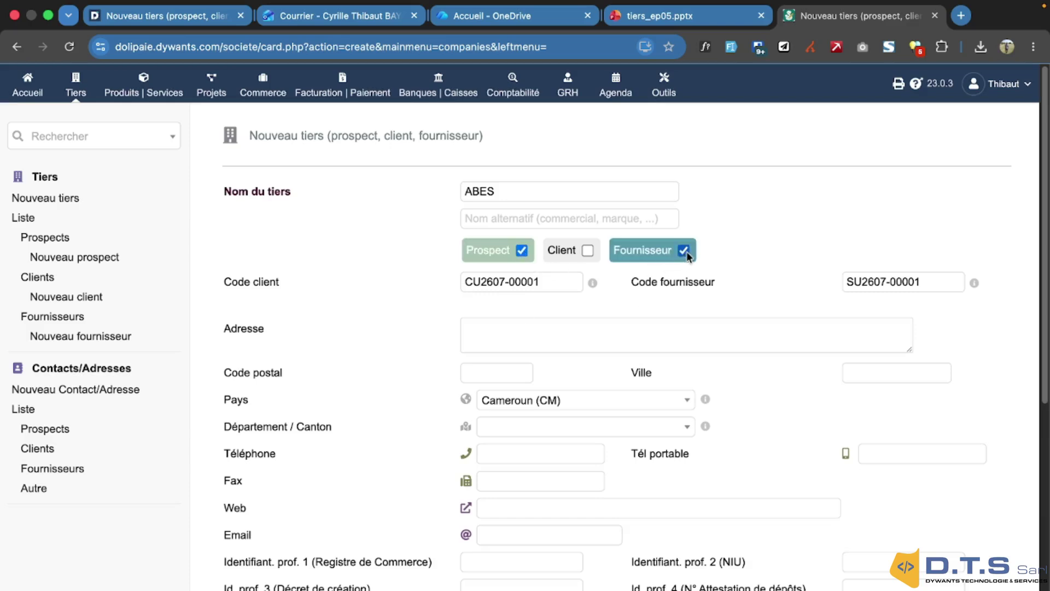
# Enter the street address 'sis ancien touristique - Garoua'
pyautogui.scroll(-1, 648, 313)
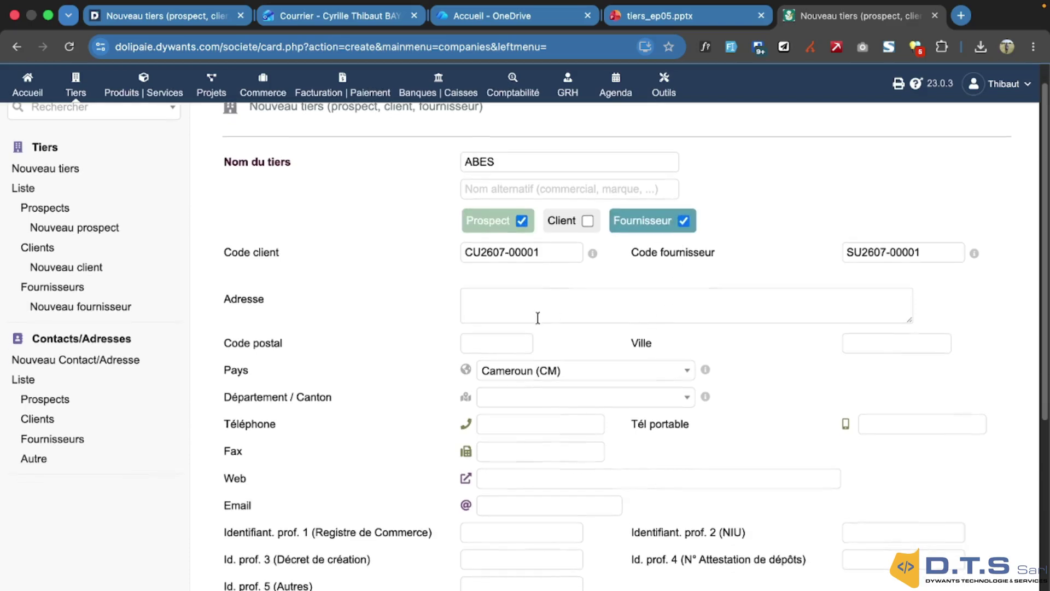
pyautogui.click(538, 317)
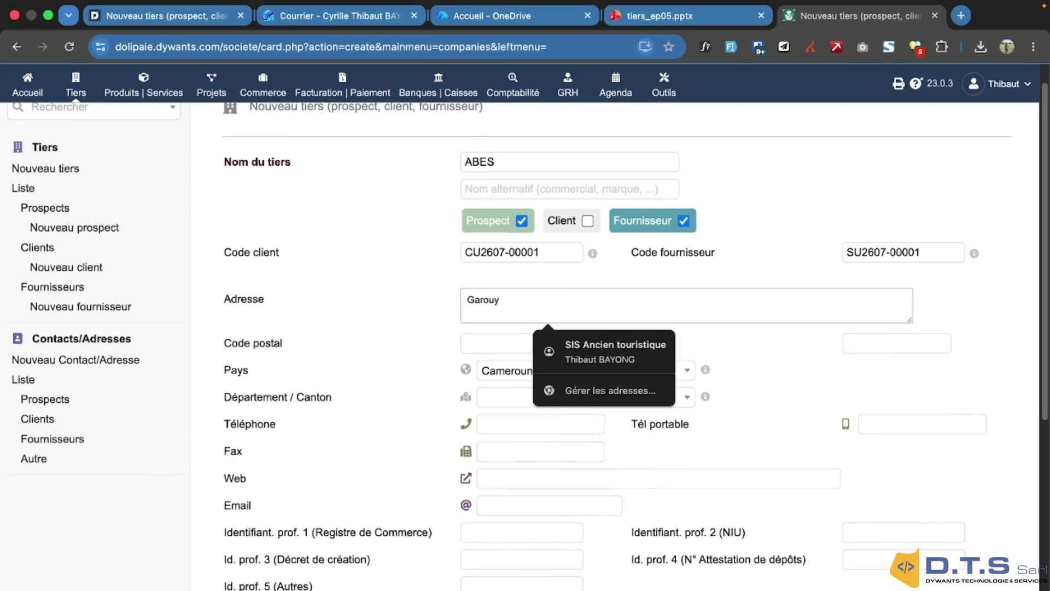
pyautogui.press('BackSpace')
pyautogui.press('BackSpace')
pyautogui.press('BackSpace')
pyautogui.press('BackSpace')
pyautogui.press('BackSpace')
pyautogui.press('BackSpace')
pyautogui.press('BackSpace')
pyautogui.press('BackSpace')
pyautogui.press('BackSpace')
pyautogui.press('BackSpace')
pyautogui.press('BackSpace')
pyautogui.press('BackSpace')
pyautogui.press('BackSpace')
pyautogui.press('BackSpace')
pyautogui.press('BackSpace')
pyautogui.press('BackSpace')
pyautogui.press('BackSpace')
pyautogui.press('BackSpace')
pyautogui.press('BackSpace')
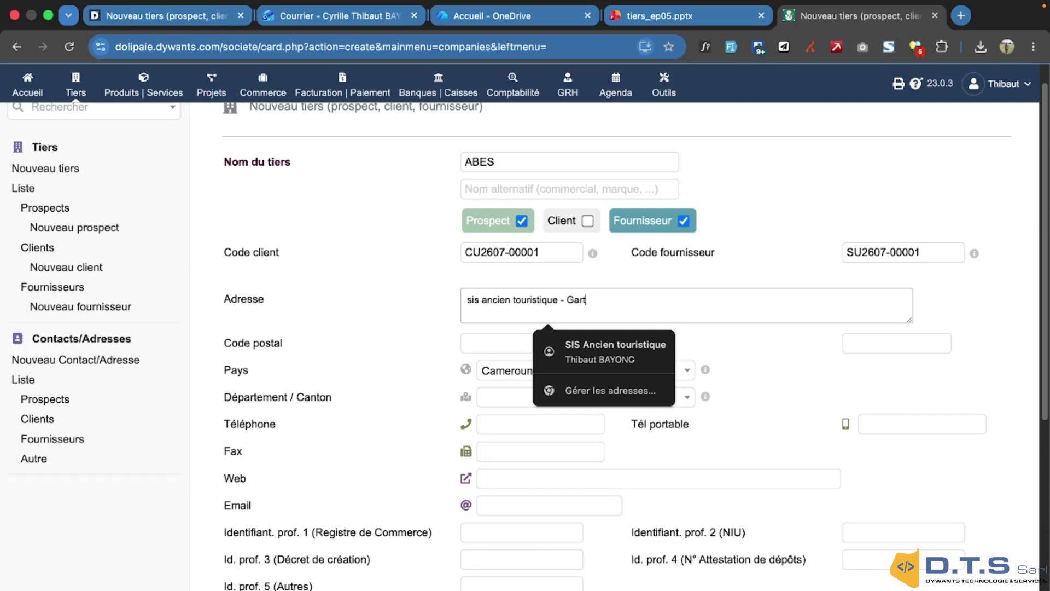
pyautogui.press('BackSpace')
# Set the city to Garoua and keep Cameroun (CM) as the country
pyautogui.click(863, 395)
pyautogui.click(918, 345)
pyautogui.write('Ga')
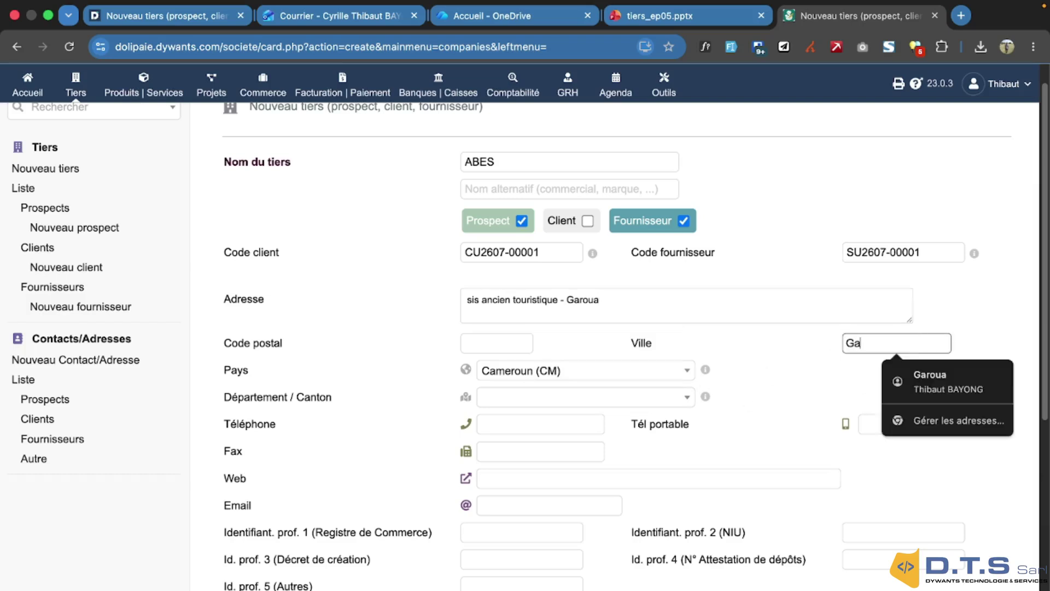
pyautogui.write('roua')
pyautogui.click(608, 372)
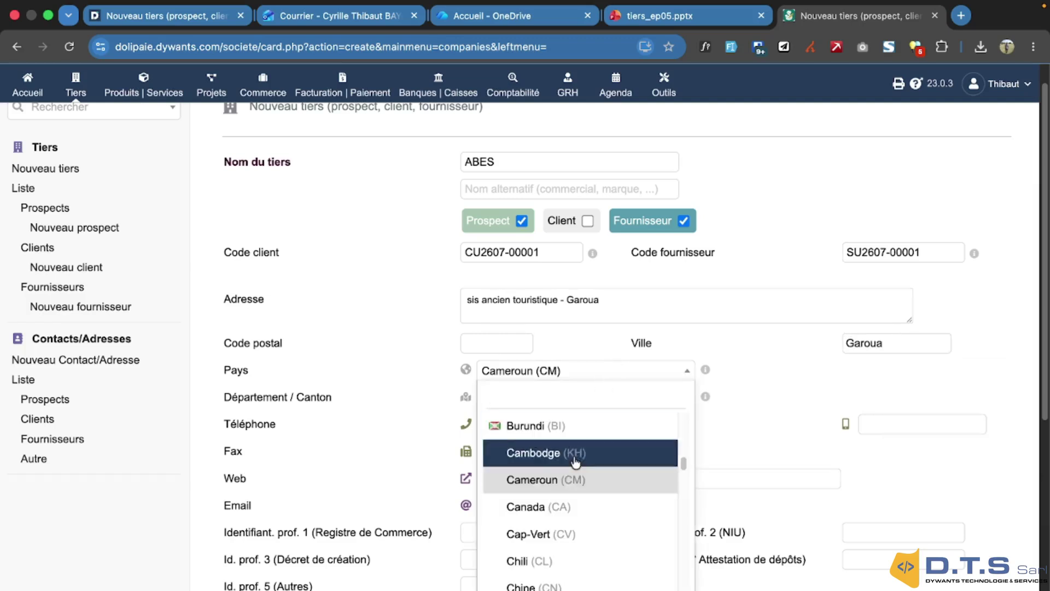
pyautogui.click(565, 487)
pyautogui.click(518, 337)
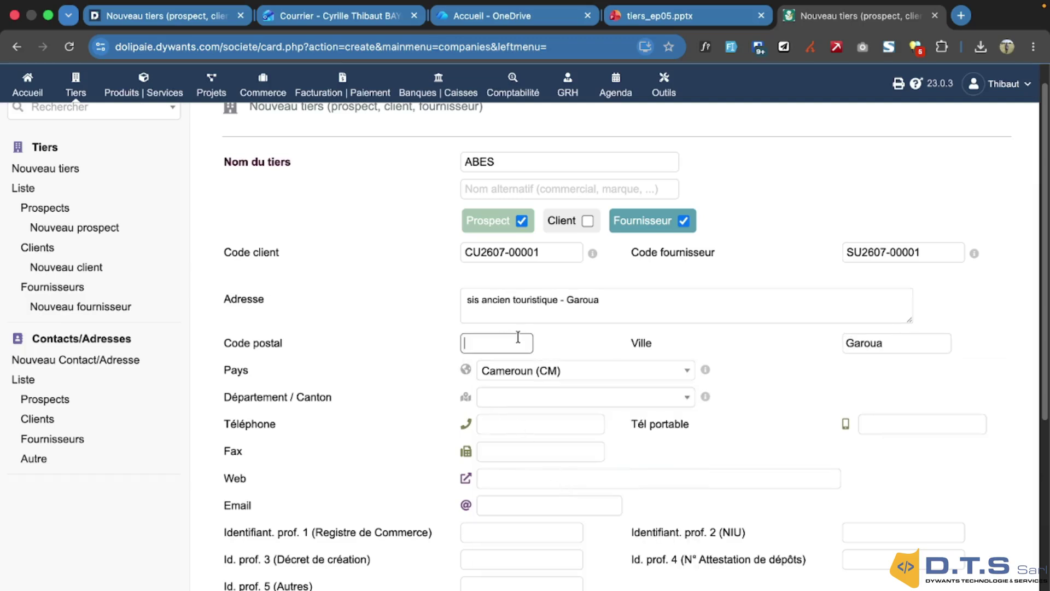
# Enter the company's contact e-mail address in the Email field
pyautogui.scroll(-2, 567, 422)
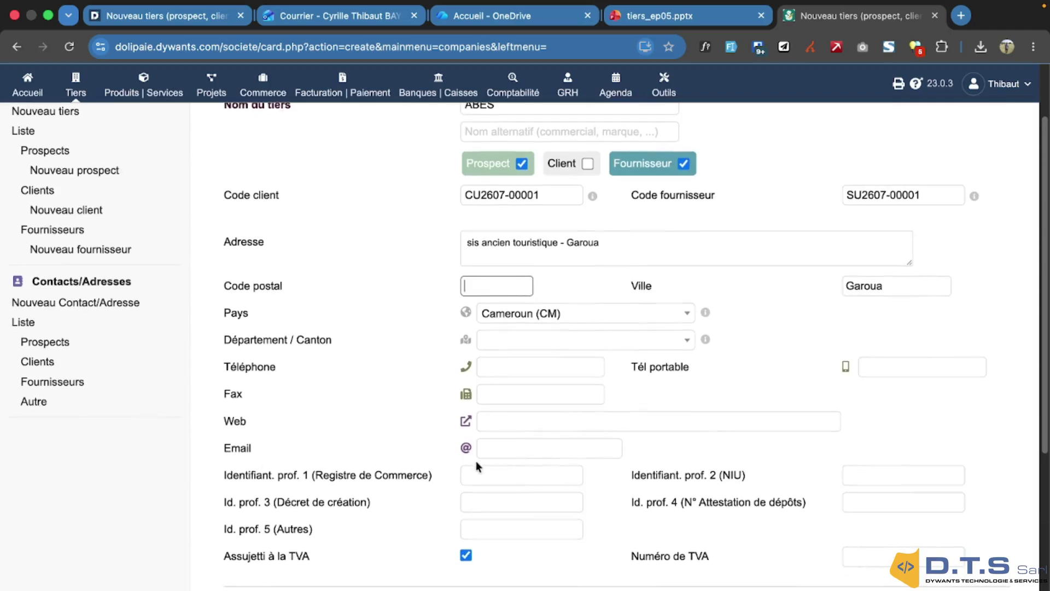
pyautogui.click(527, 448)
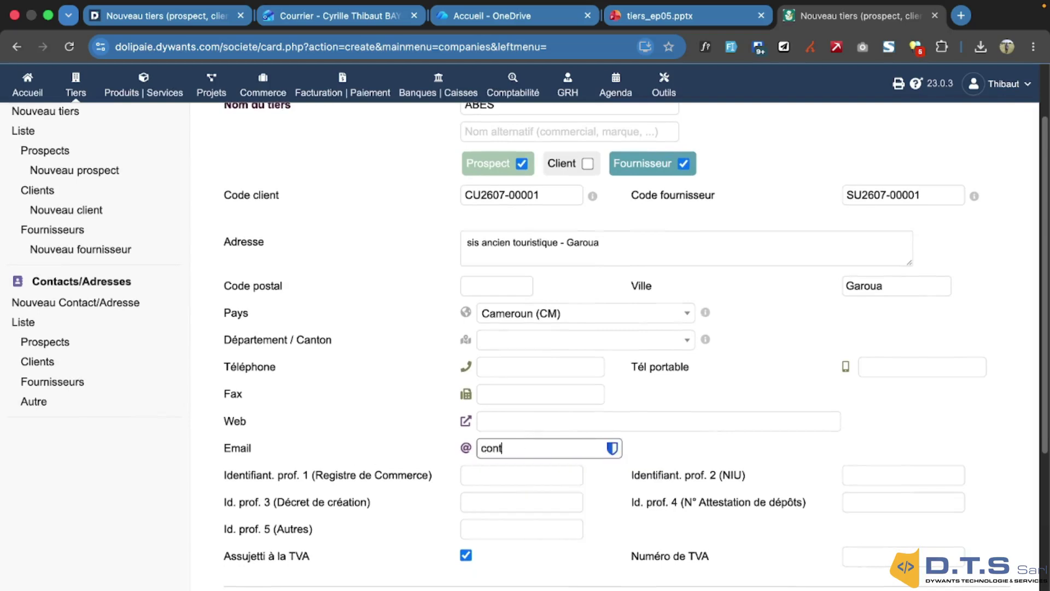
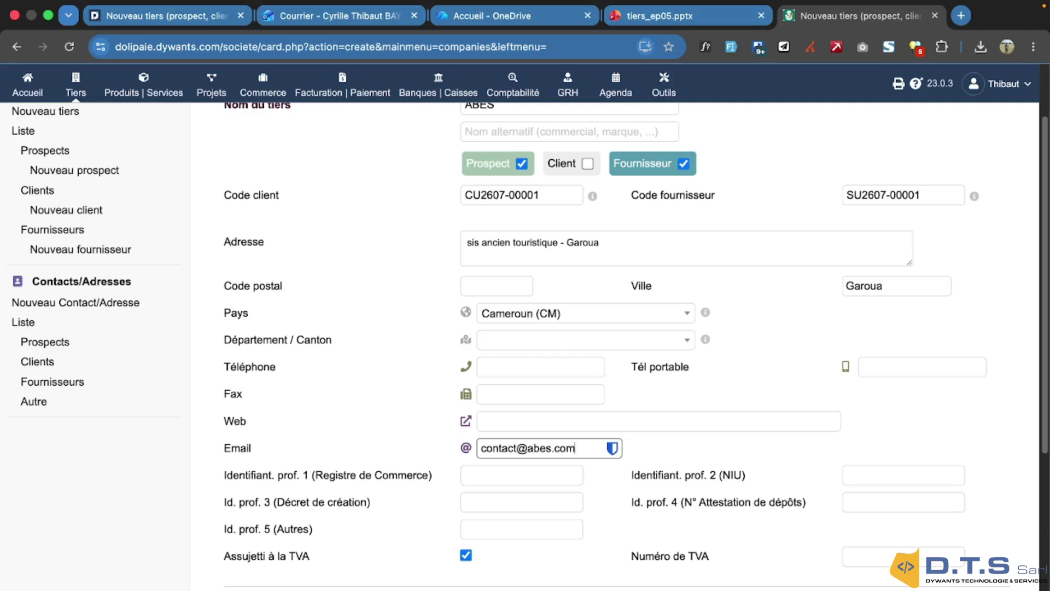
pyautogui.scroll(-4, 499, 374)
pyautogui.click(483, 279)
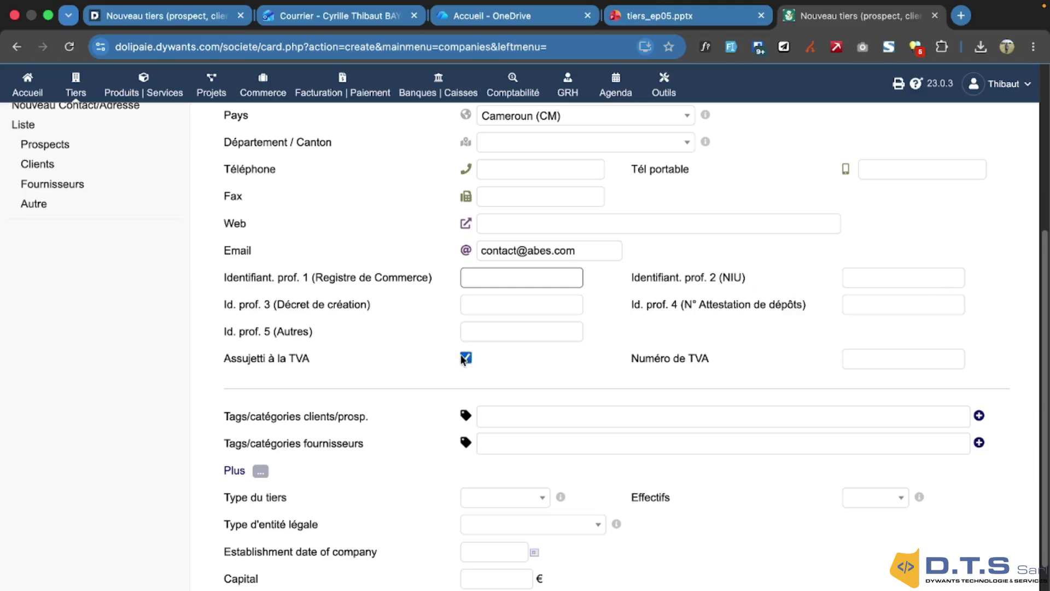
# Set the third-party type to PME/PMI, leaving the legal entity type unset
pyautogui.scroll(-3, 462, 359)
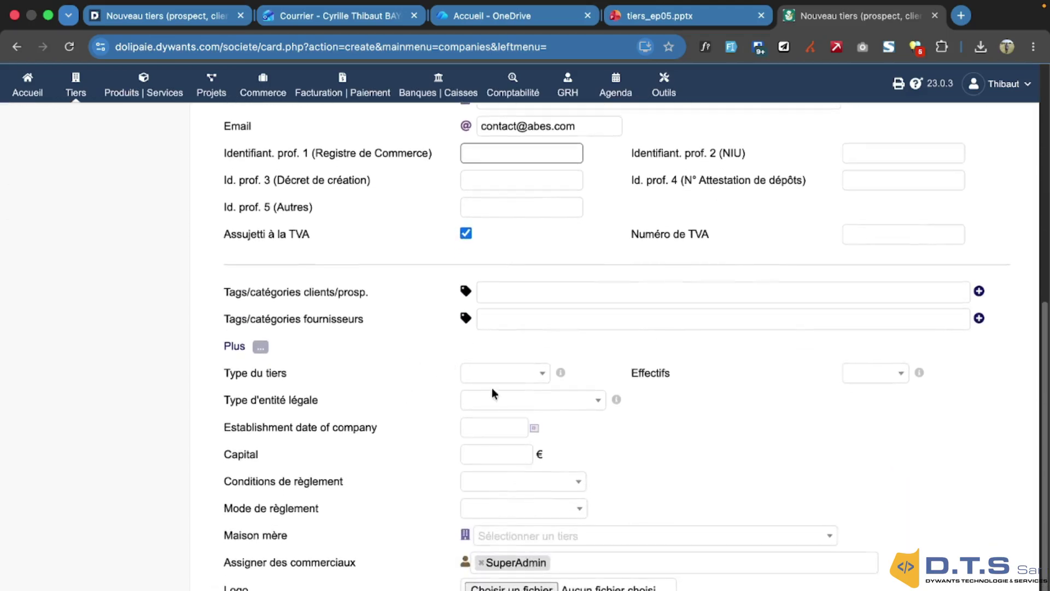
pyautogui.click(540, 373)
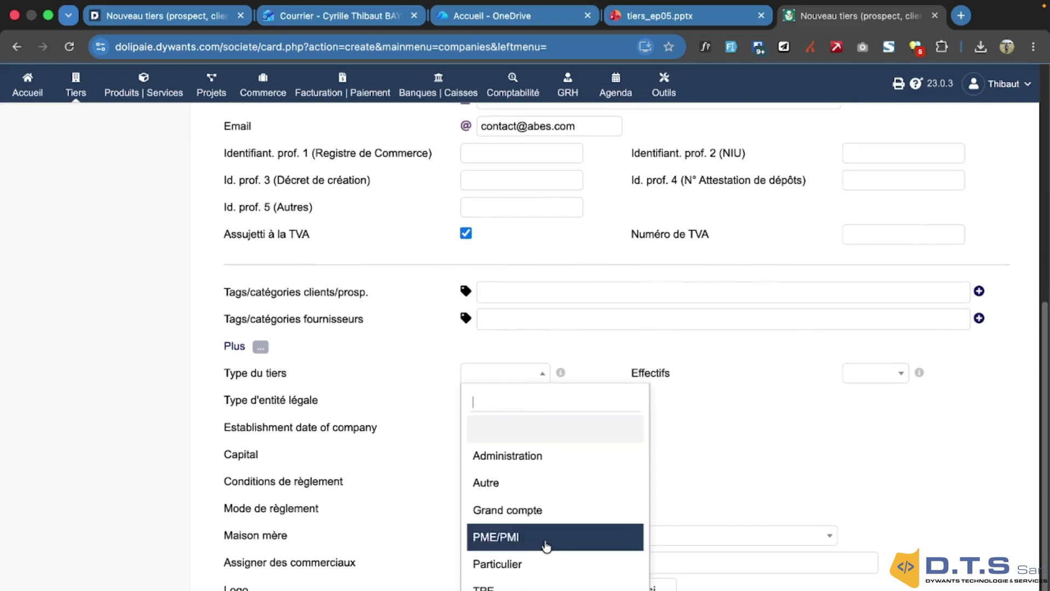
pyautogui.click(546, 538)
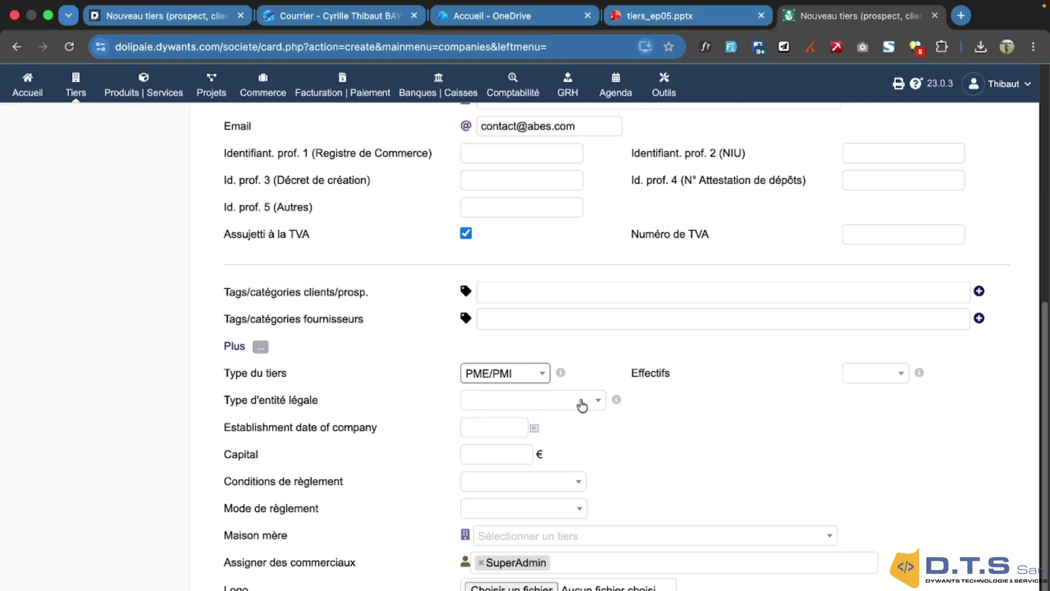
pyautogui.click(582, 403)
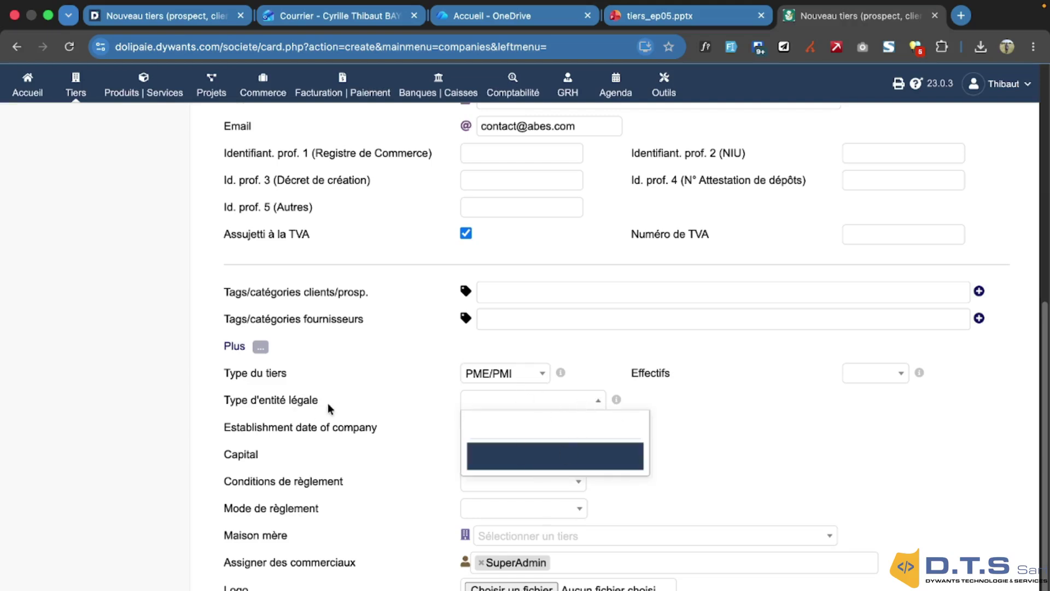
pyautogui.click(724, 412)
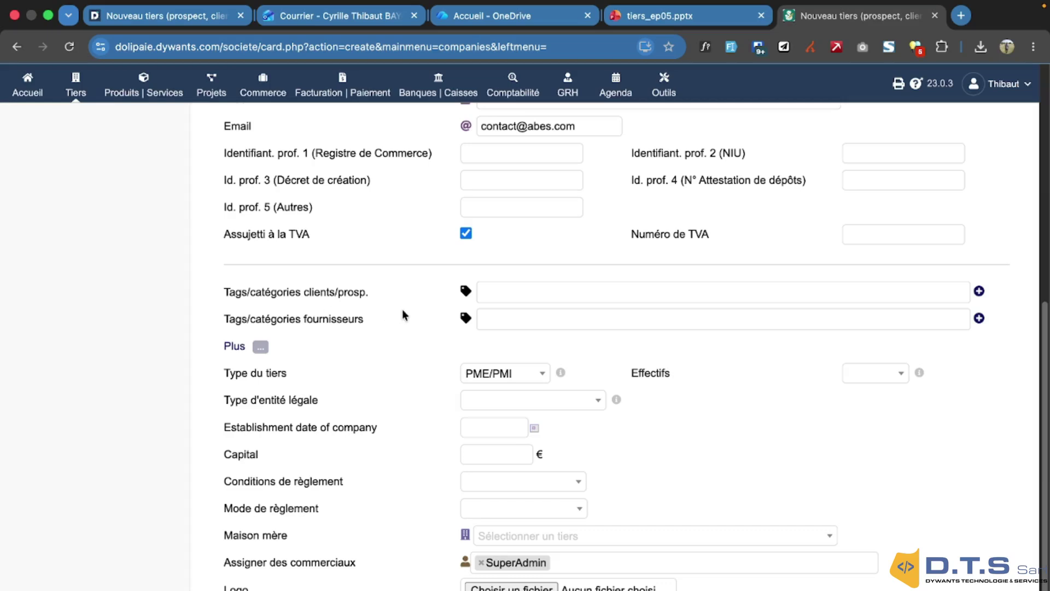
# Check the client/prospect tag field, which offers no tags to apply
pyautogui.click(584, 291)
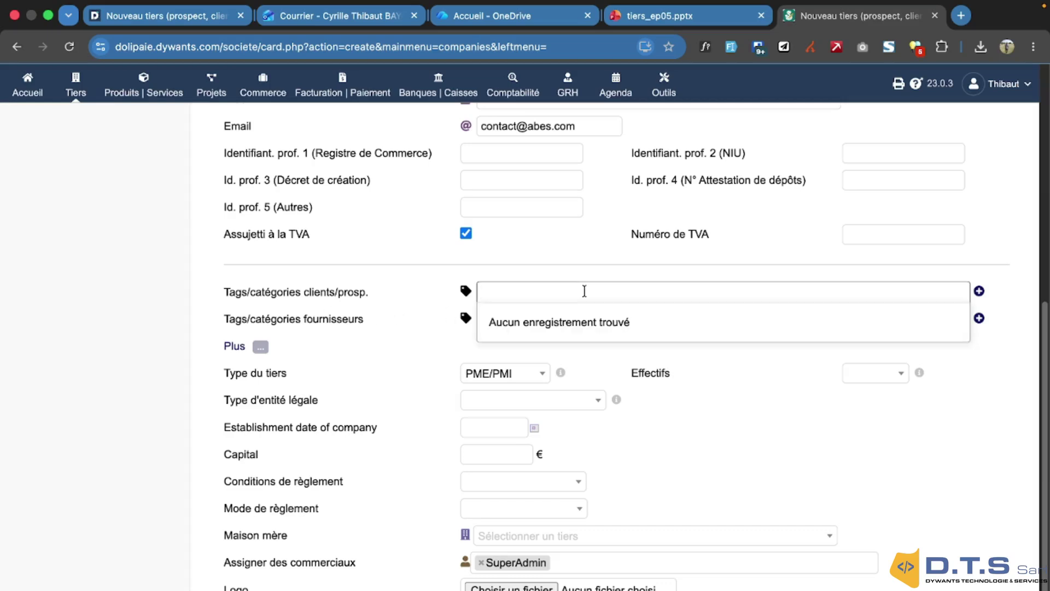
pyautogui.click(419, 286)
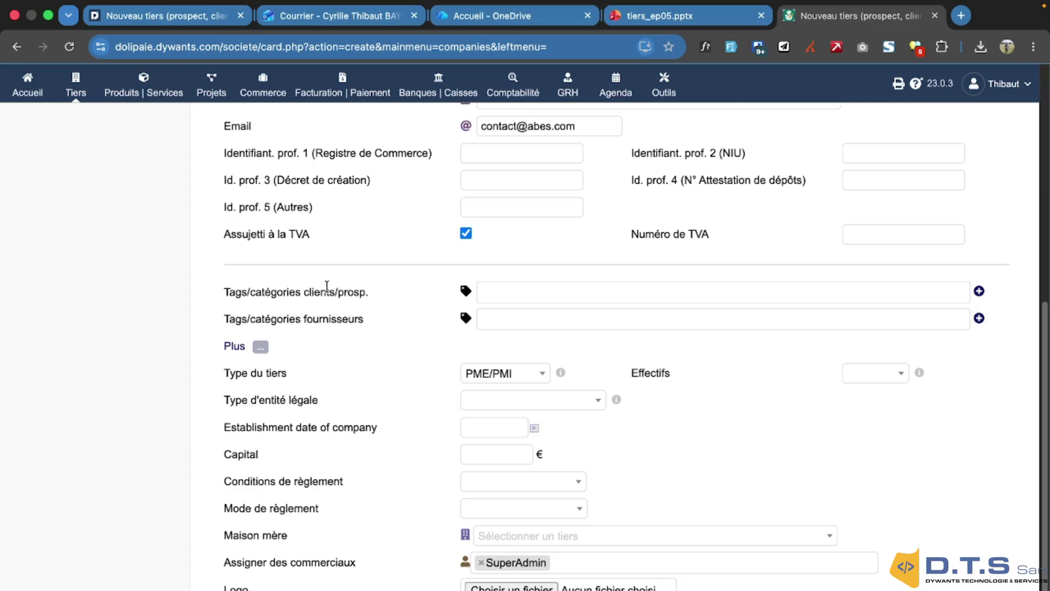
pyautogui.click(526, 299)
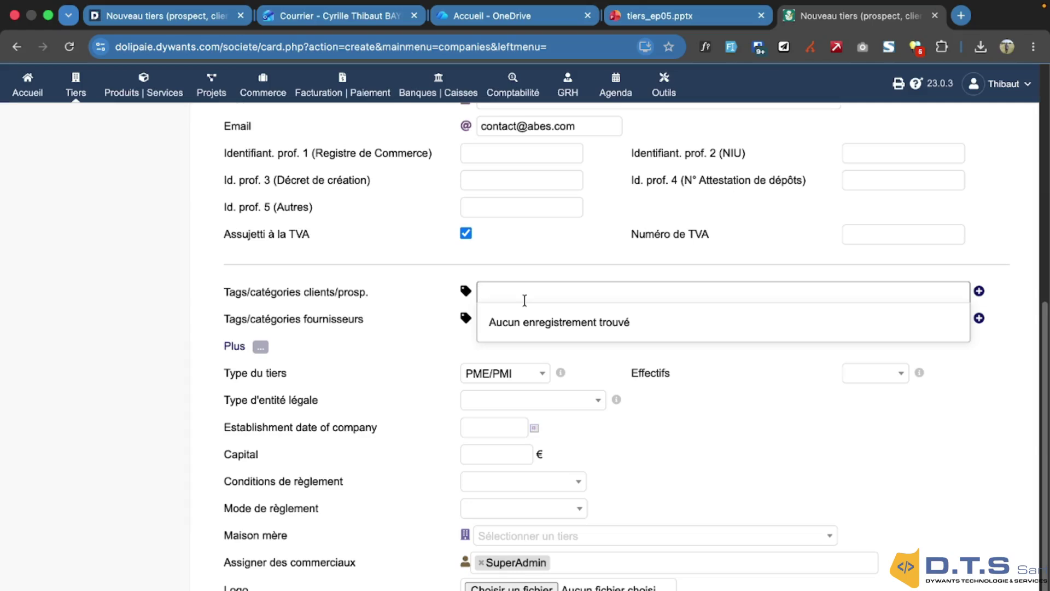
pyautogui.click(429, 284)
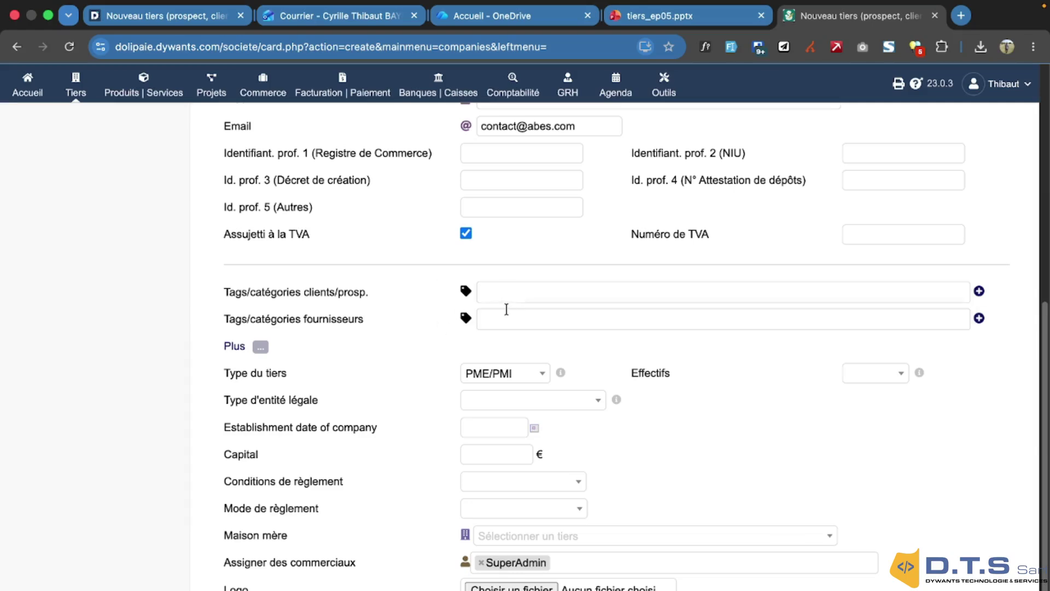
pyautogui.scroll(-1, 515, 353)
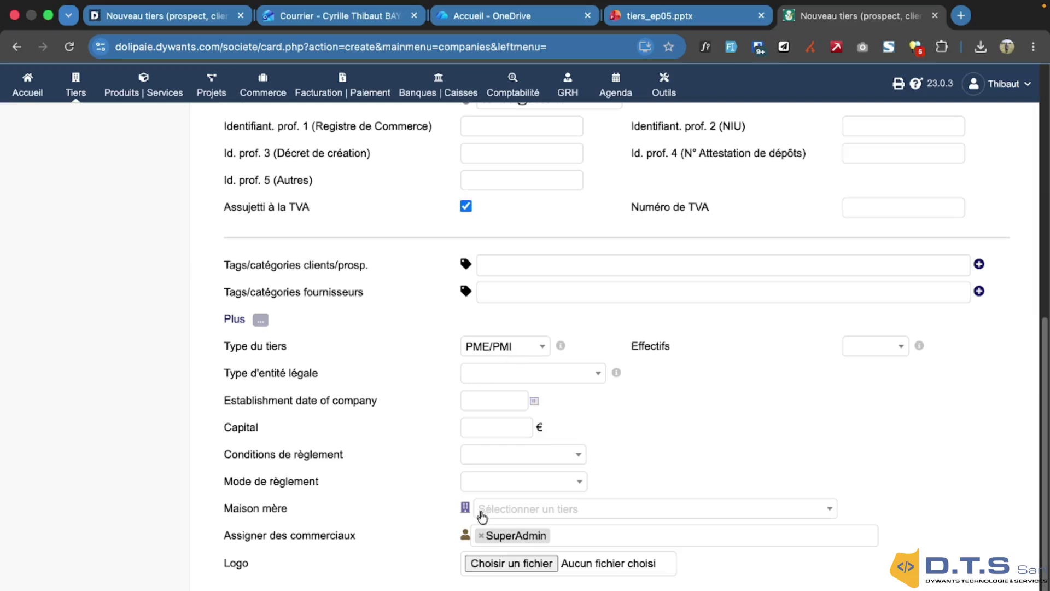
pyautogui.scroll(10, 364, 381)
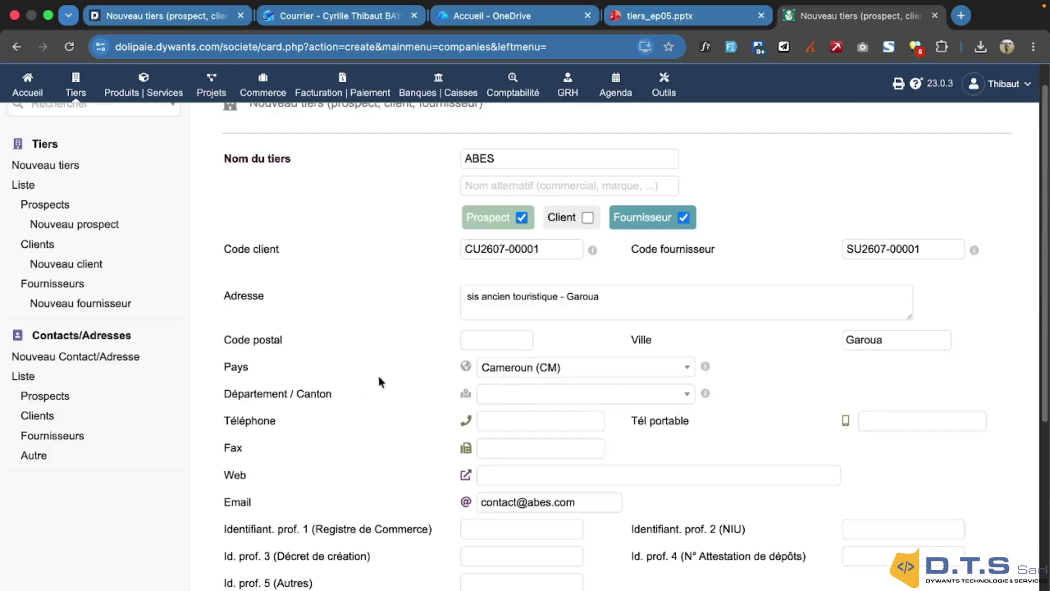
pyautogui.scroll(-10, 405, 299)
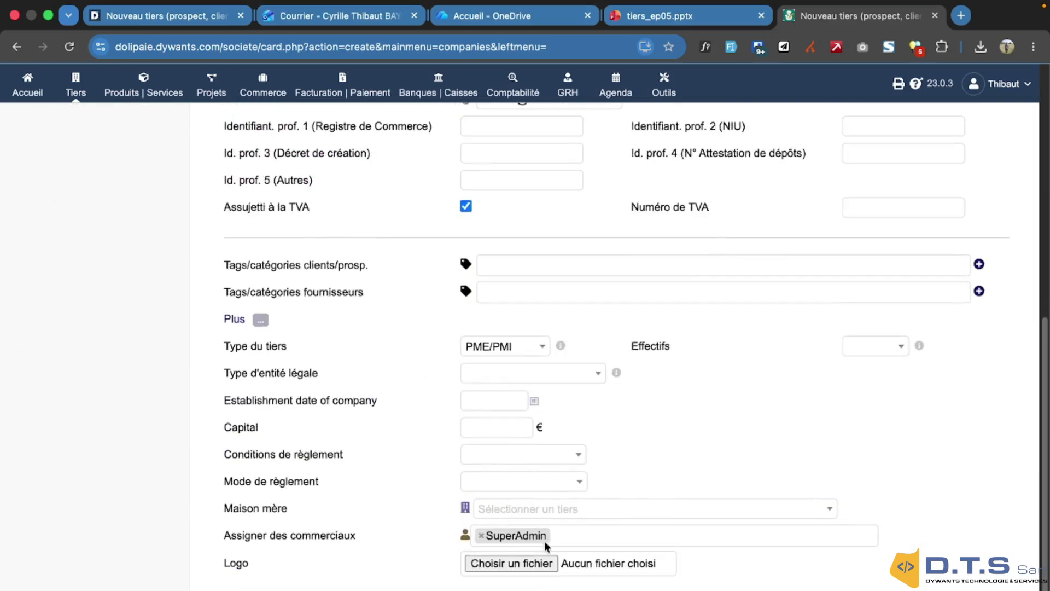
# Review the sales representative and parent company fields, then save ABES with Créer tiers
pyautogui.click(583, 535)
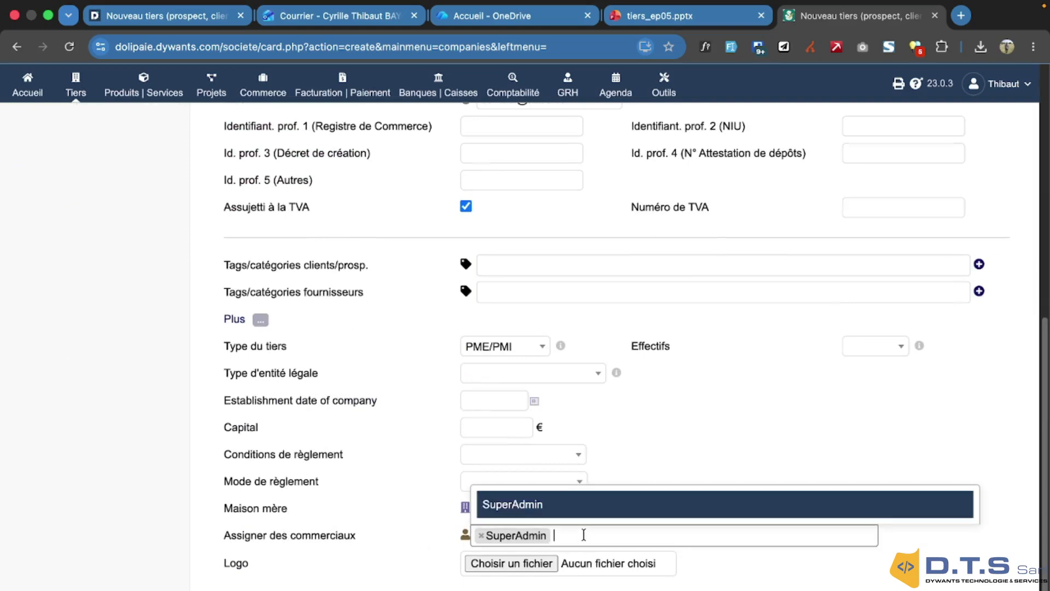
pyautogui.click(964, 561)
pyautogui.scroll(3, 484, 396)
pyautogui.scroll(-3, 484, 405)
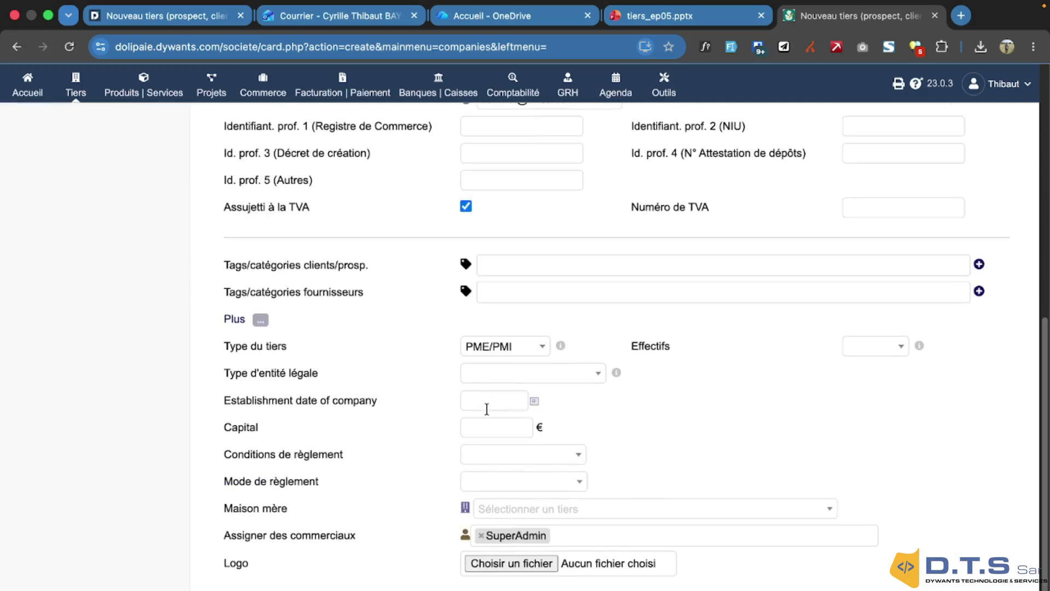
pyautogui.click(794, 504)
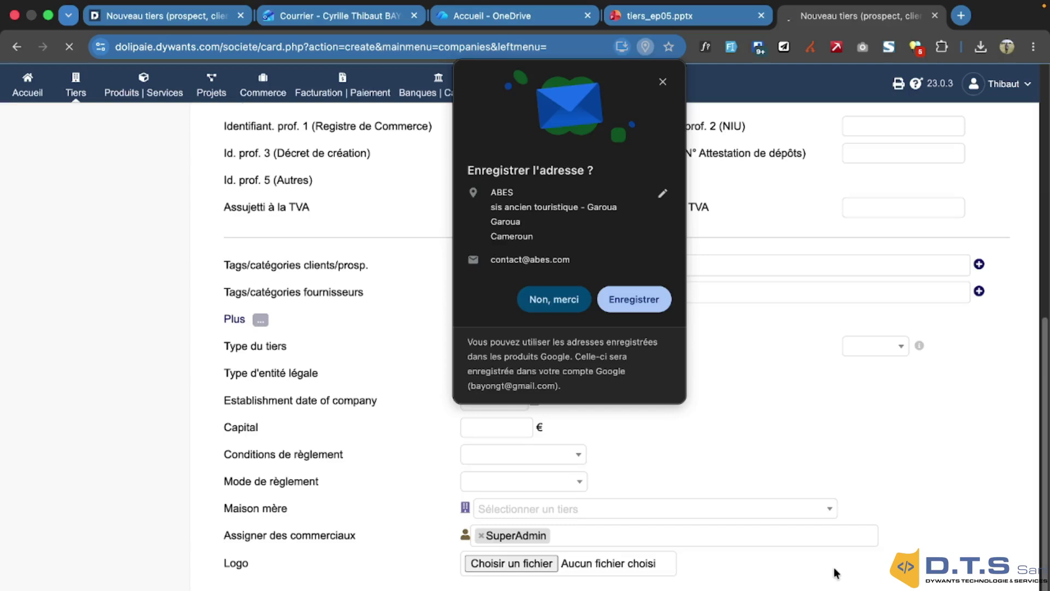
pyautogui.click(553, 298)
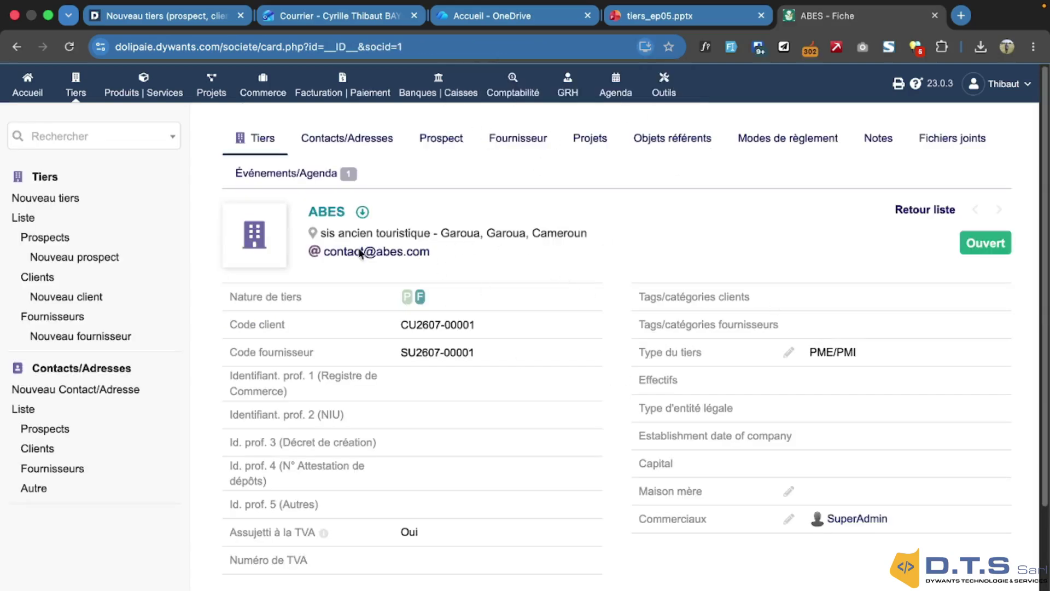
# Check the saved ABES card's client code CU2607-00001, then go to its Contacts/Adresses tab
pyautogui.scroll(-3, 547, 326)
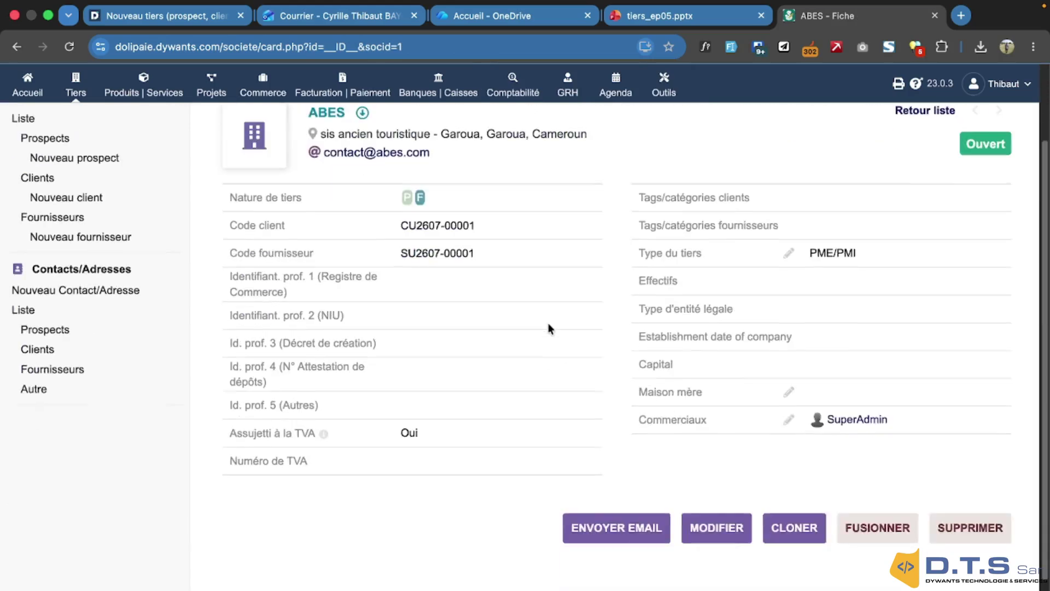
pyautogui.scroll(-3, 548, 322)
pyautogui.scroll(6, 548, 323)
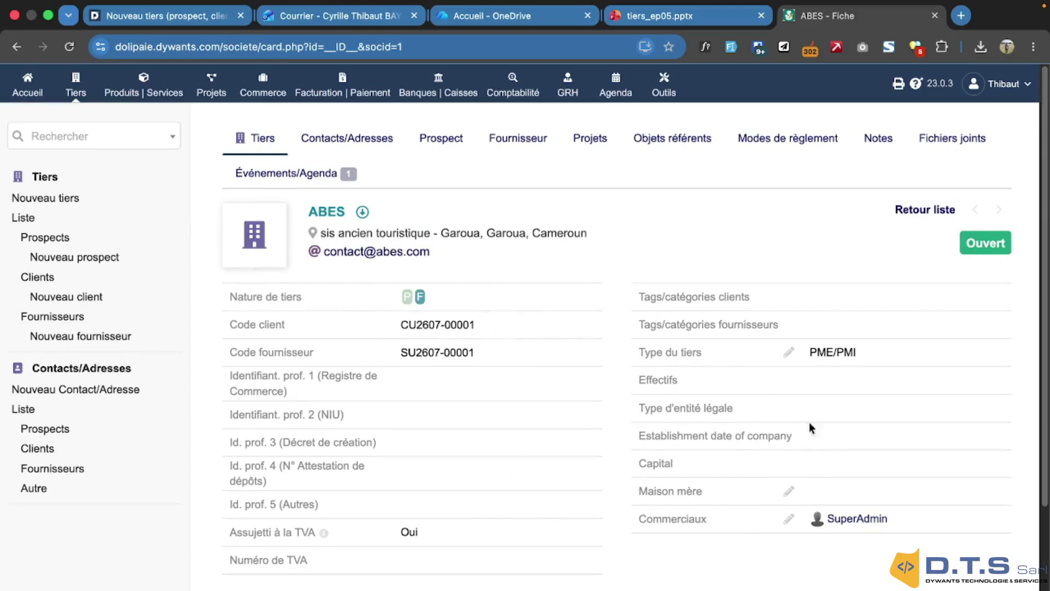
pyautogui.scroll(-3, 801, 462)
pyautogui.scroll(3, 801, 459)
pyautogui.click(358, 146)
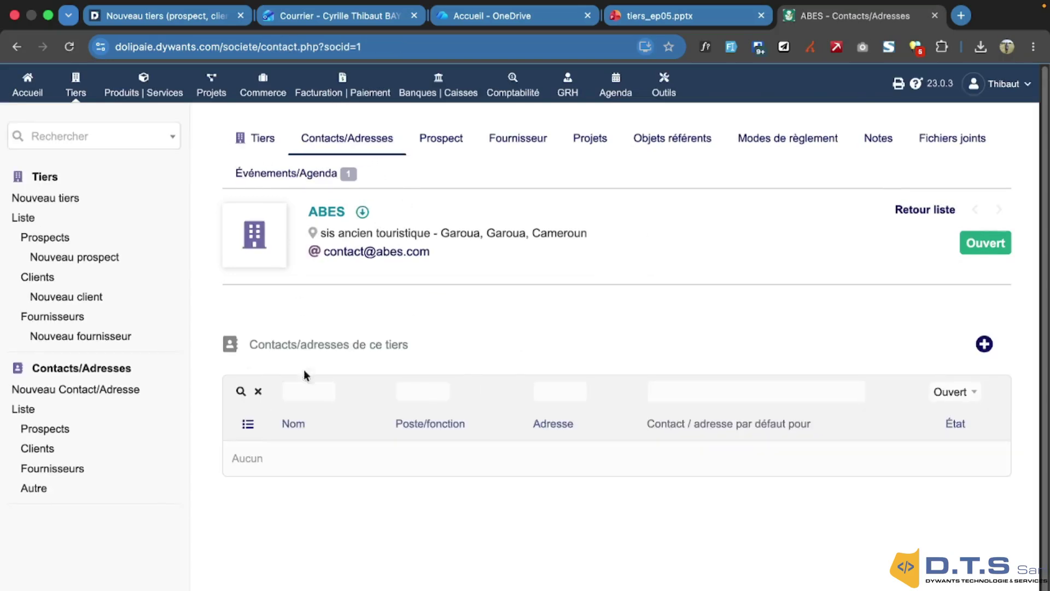
# Start a new ABES contact and enter the contact's surname and first name
pyautogui.click(983, 344)
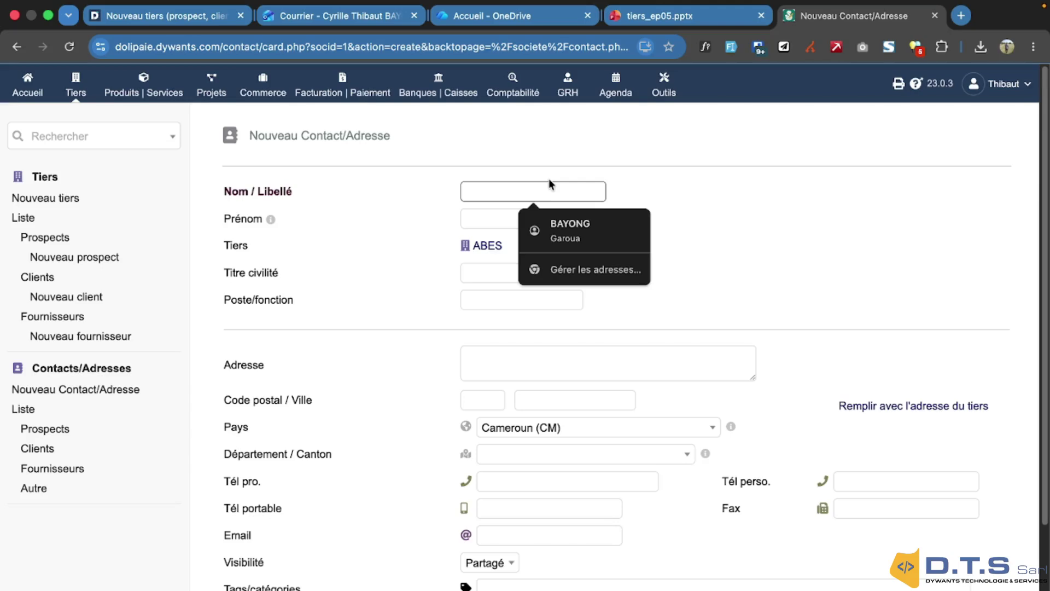
pyautogui.write('J')
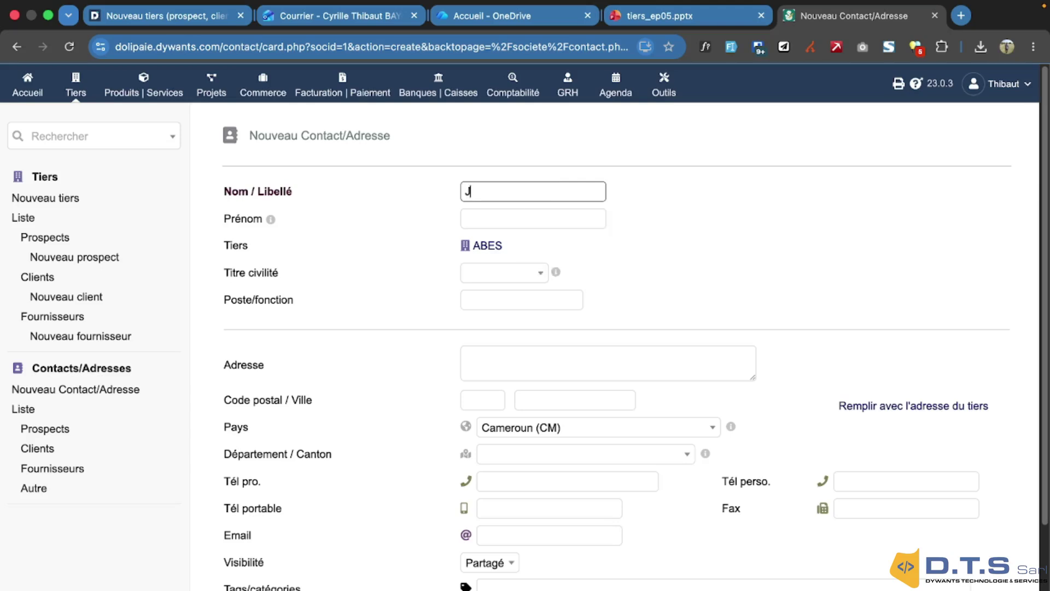
pyautogui.write('ogma')
pyautogui.press('BackSpace')
pyautogui.press('BackSpace')
pyautogui.press('BackSpace')
pyautogui.write('hn ')
pyautogui.write('DOE')
pyautogui.moveTo(533, 193); pyautogui.dragTo(492, 191)
pyautogui.click(483, 213)
pyautogui.doubleClick(482, 191)
pyautogui.click(489, 214)
pyautogui.write('John')
# Set title Monsieur and job title Directeur General, then create the contact
pyautogui.click(520, 271)
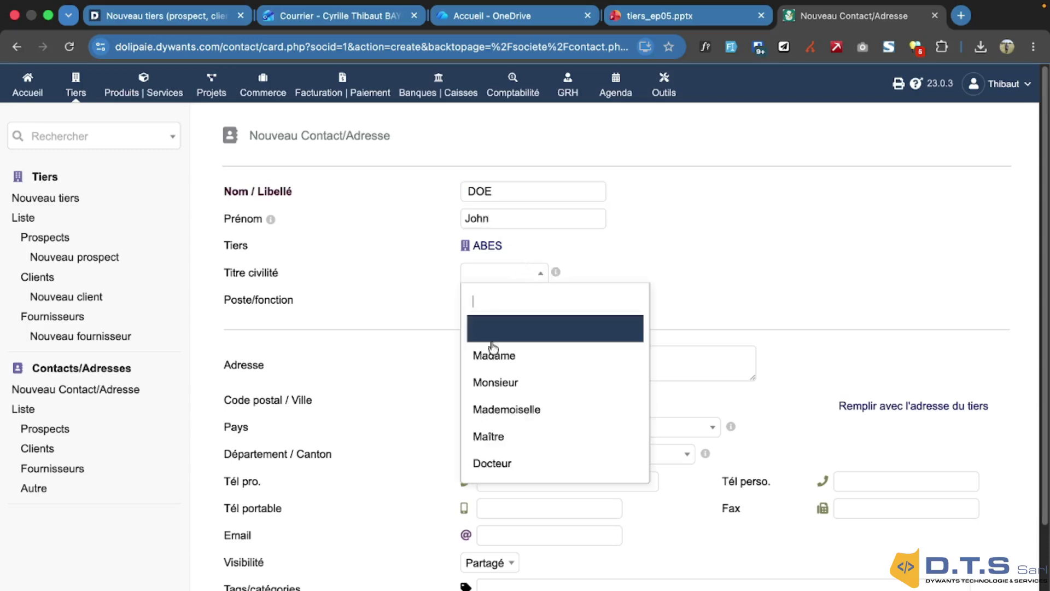
pyautogui.click(501, 381)
pyautogui.click(499, 302)
pyautogui.write('Directeur General')
pyautogui.scroll(-1, 515, 448)
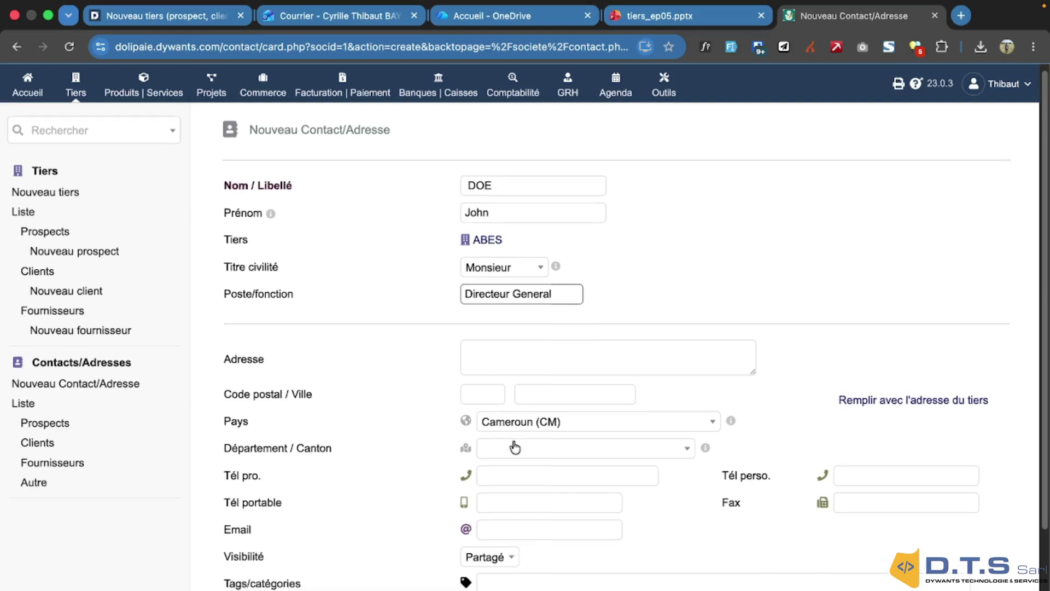
pyautogui.scroll(-3, 514, 445)
pyautogui.scroll(-5, 492, 519)
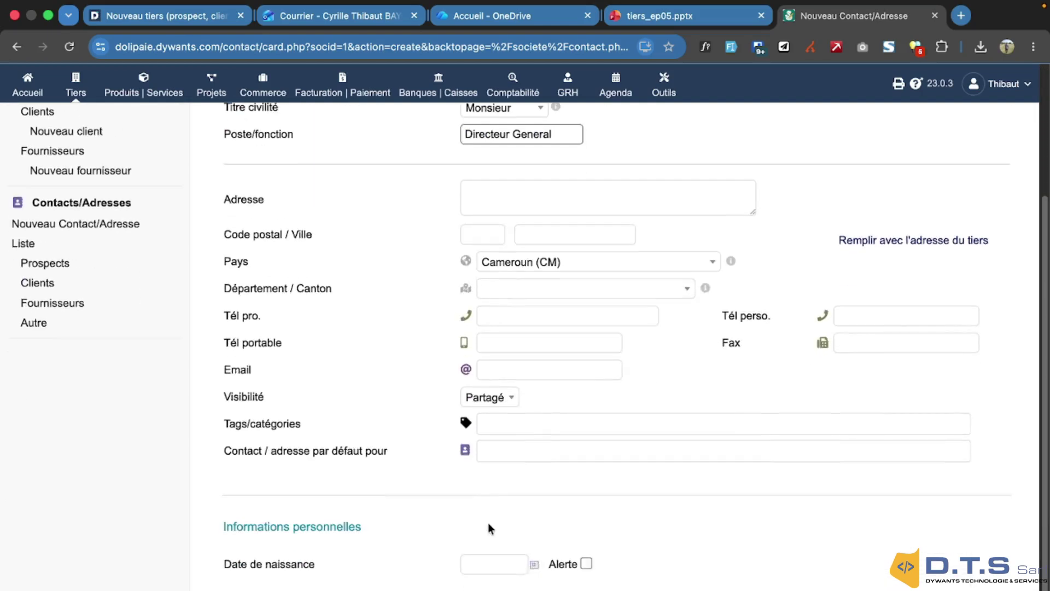
pyautogui.press('Return')
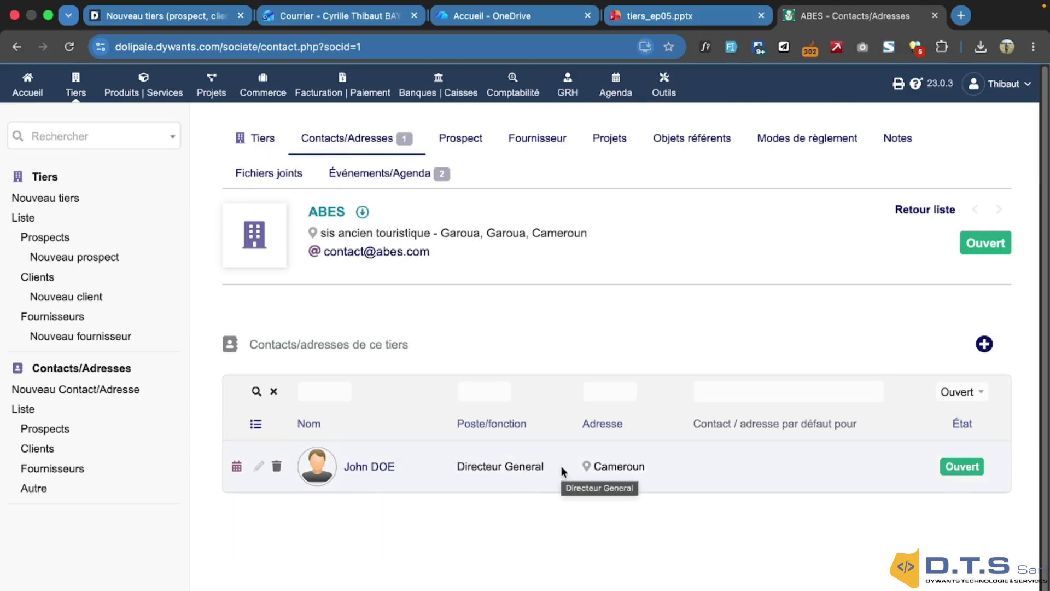
# View ABES's Prospect tab, glance at the Fournisseur tab, and return to Prospect
pyautogui.click(468, 143)
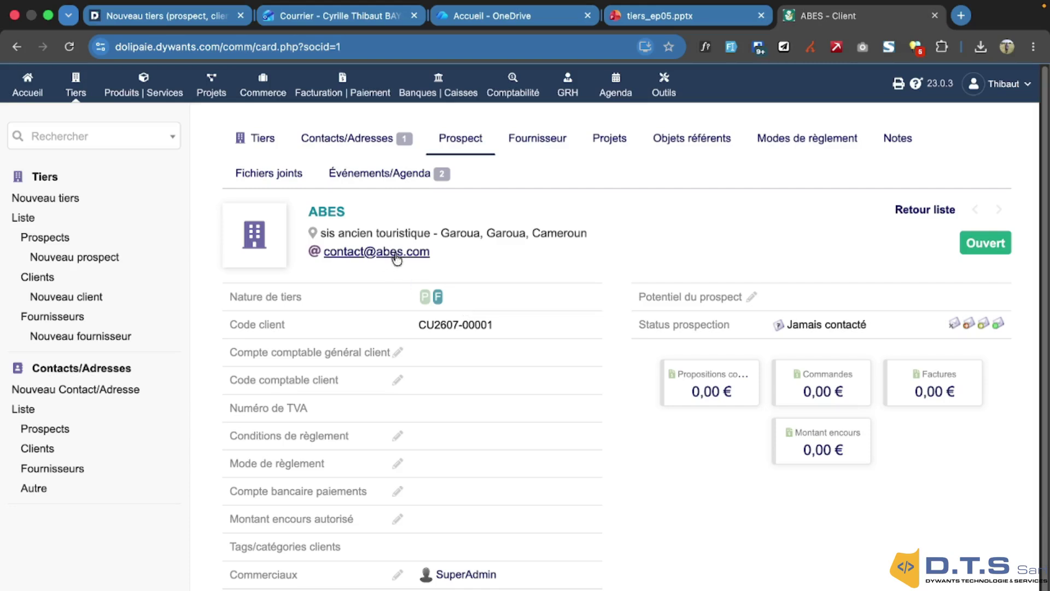
pyautogui.scroll(-1, 499, 327)
pyautogui.scroll(1, 481, 311)
pyautogui.click(537, 141)
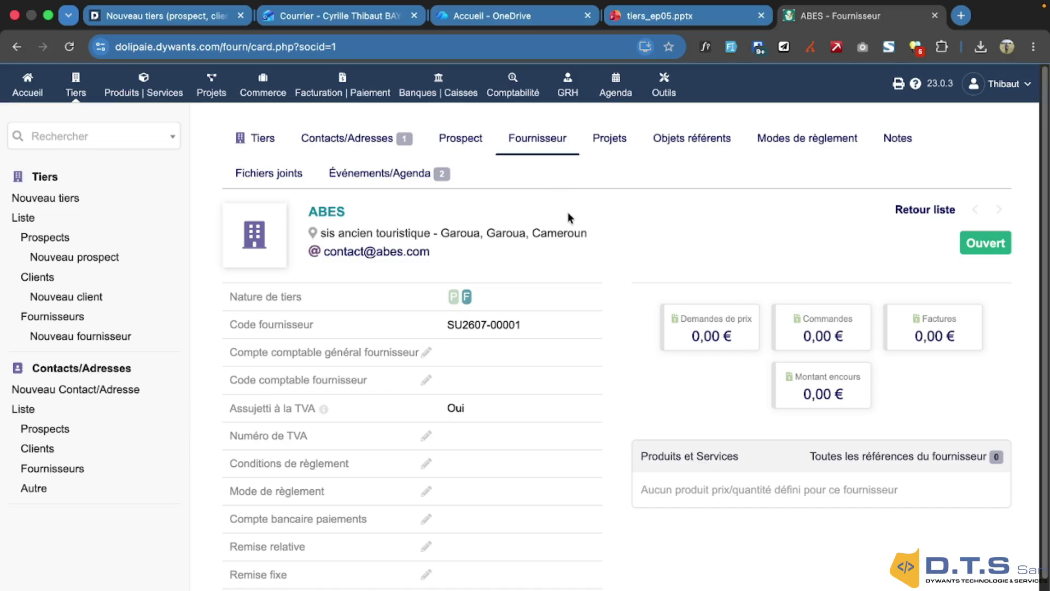
pyautogui.click(469, 145)
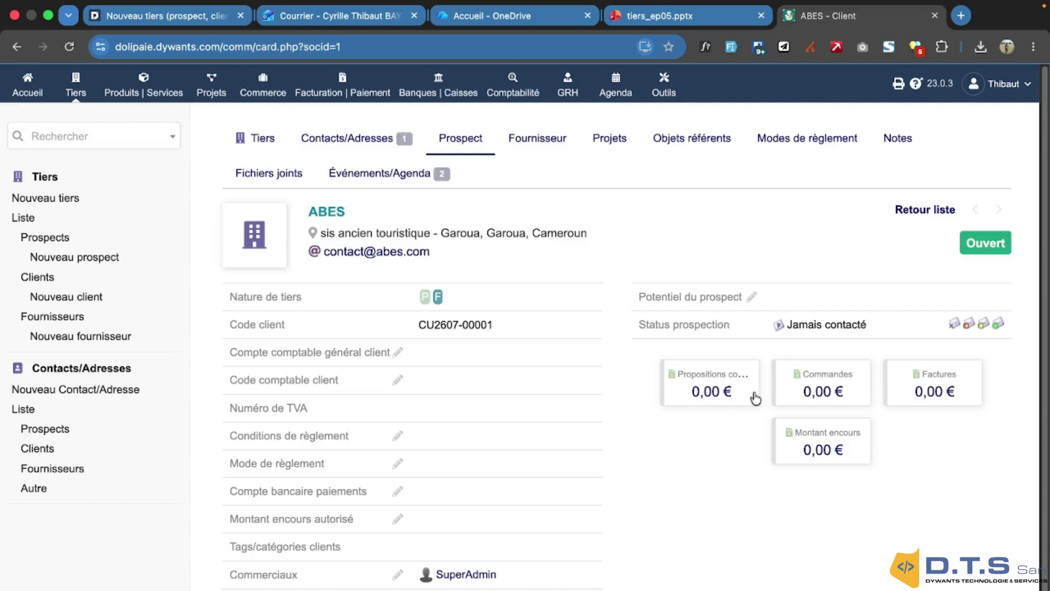
pyautogui.scroll(-3, 755, 399)
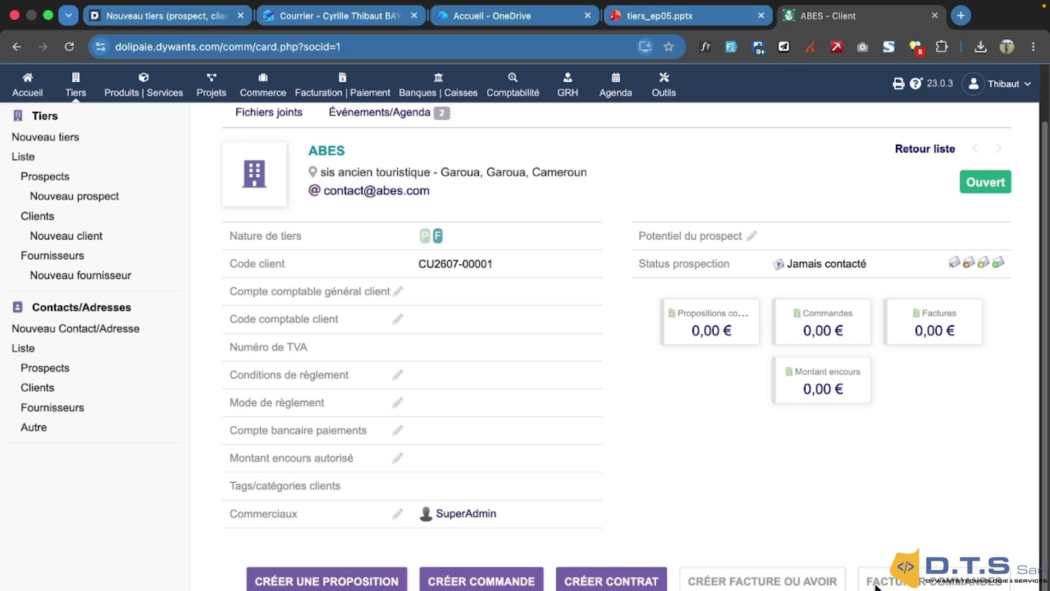
pyautogui.scroll(2, 720, 512)
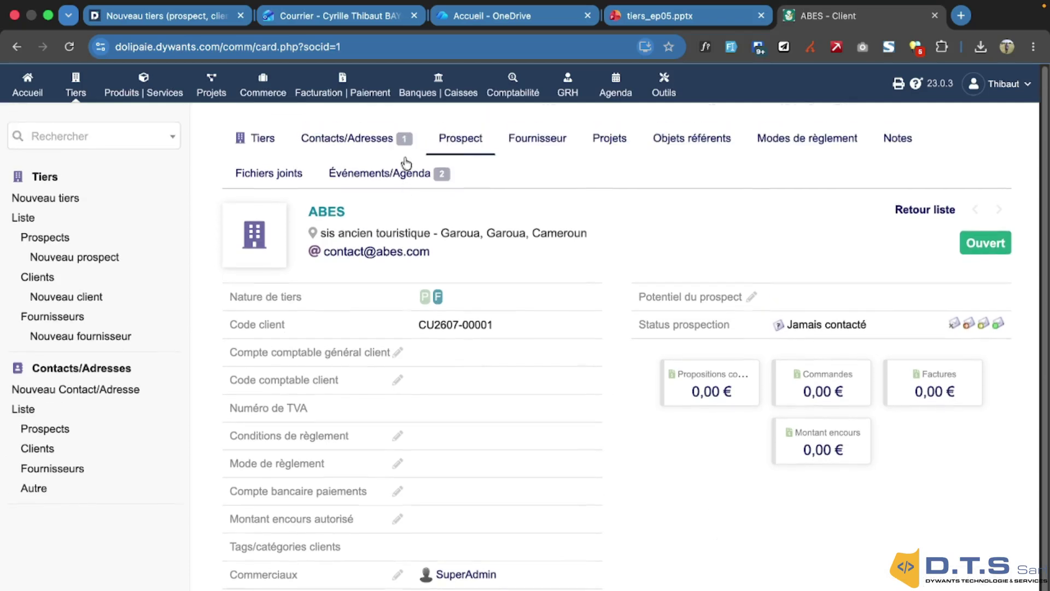
# Browse ABES's Fournisseur and Fichiers joints tabs, then open its empty Projets page
pyautogui.click(539, 137)
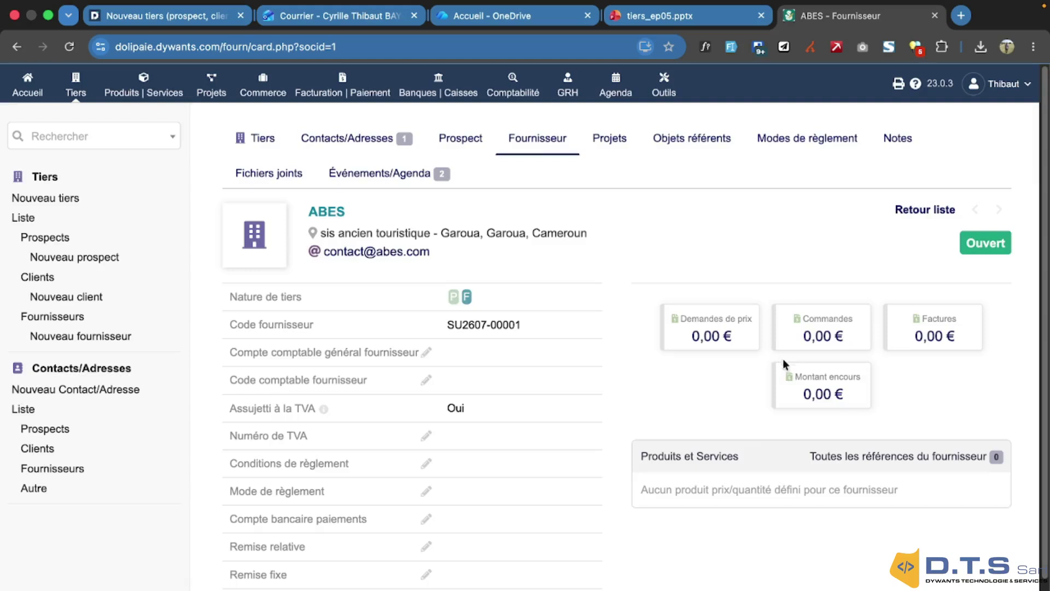
pyautogui.scroll(-2, 739, 451)
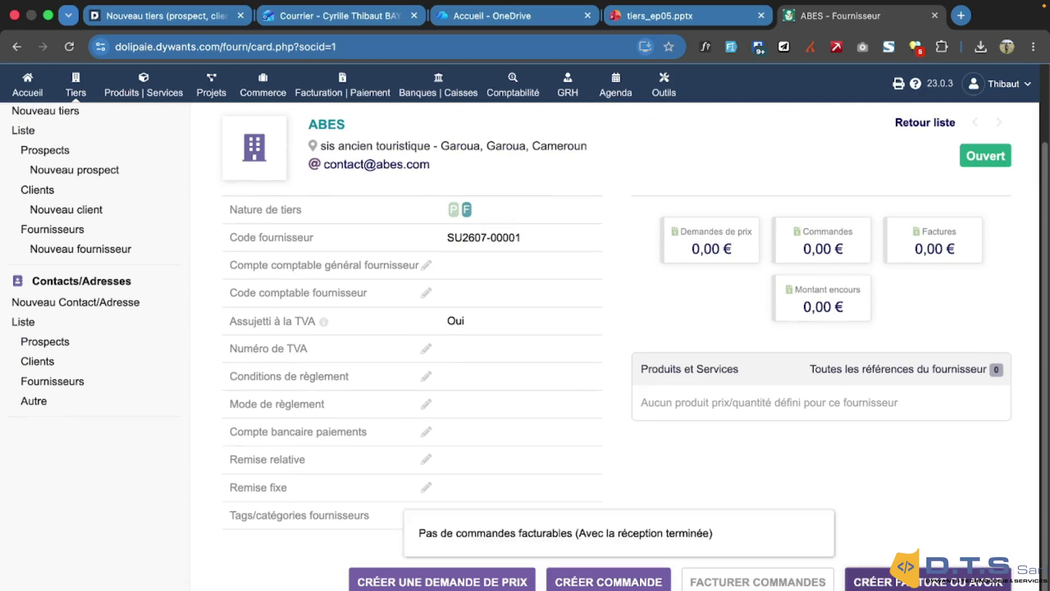
pyautogui.scroll(2, 746, 416)
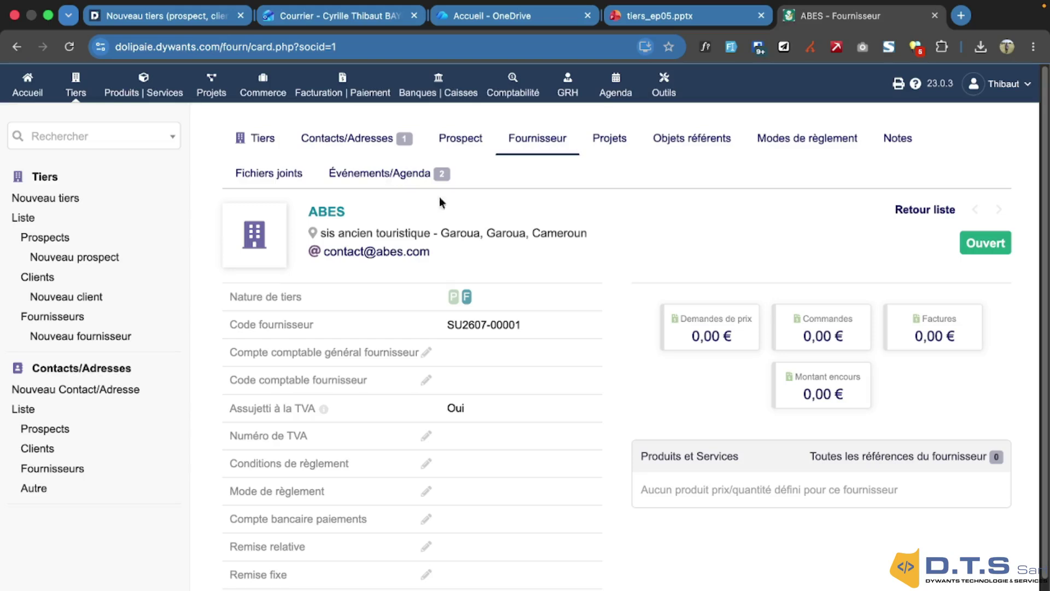
pyautogui.click(277, 173)
pyautogui.scroll(-2, 569, 372)
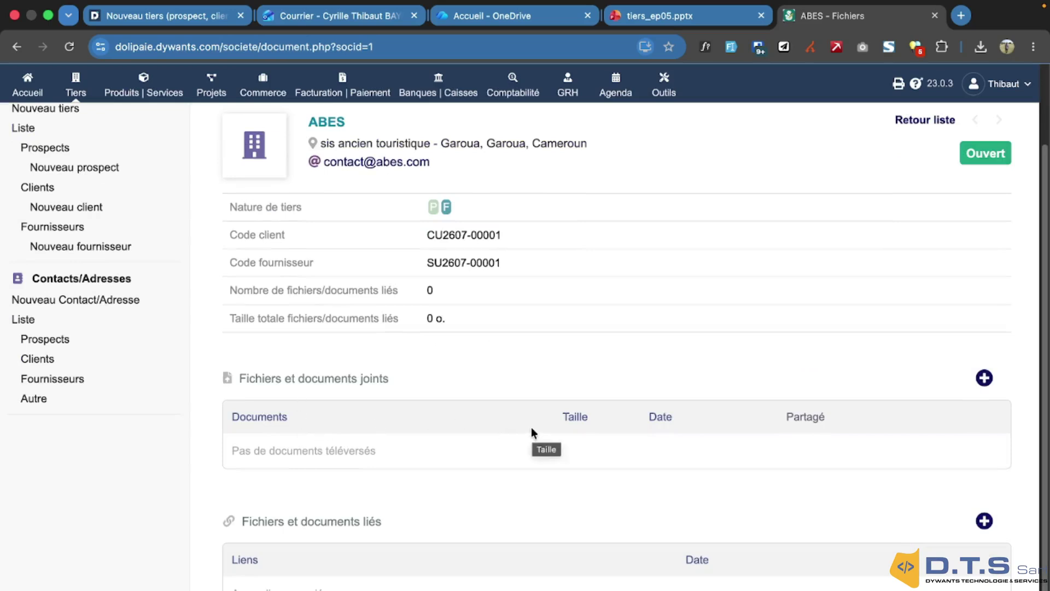
pyautogui.scroll(2, 531, 429)
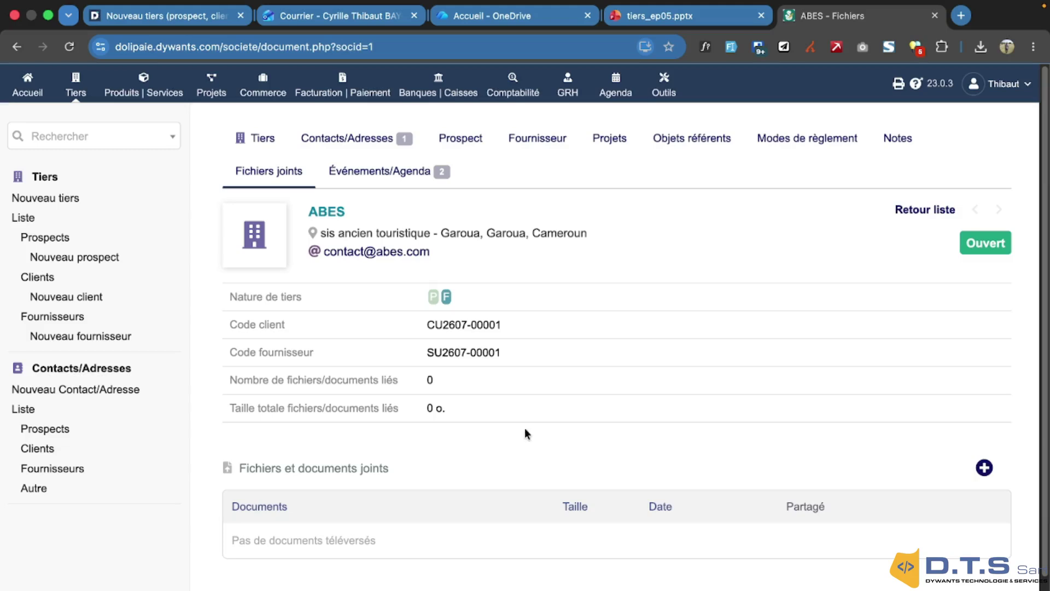
pyautogui.click(611, 140)
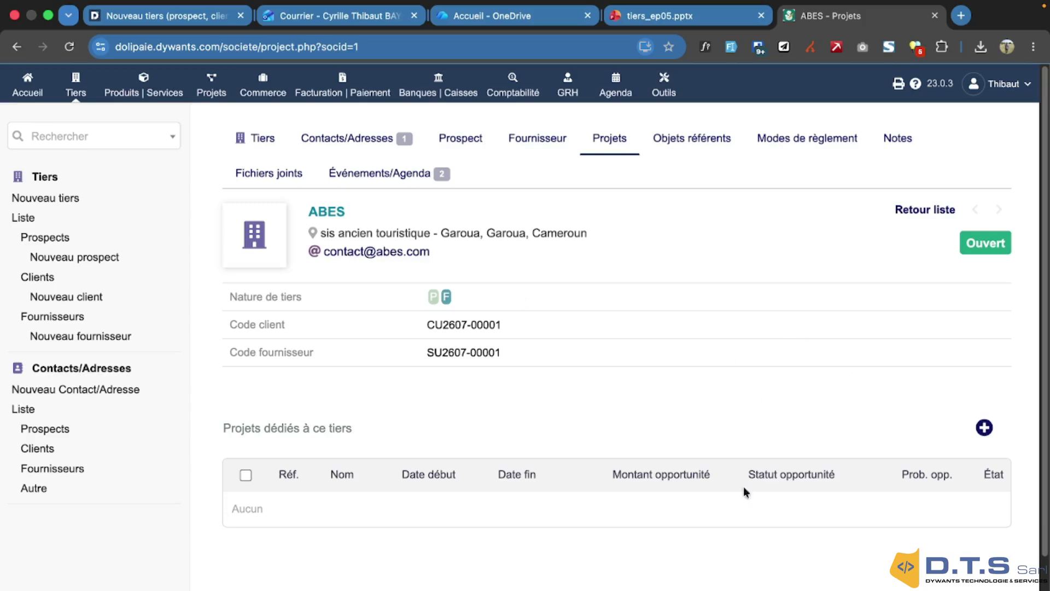
# Review ABES's new bank account form, then view its Notes and Événements/Agenda pages
pyautogui.click(793, 145)
pyautogui.scroll(-2, 657, 339)
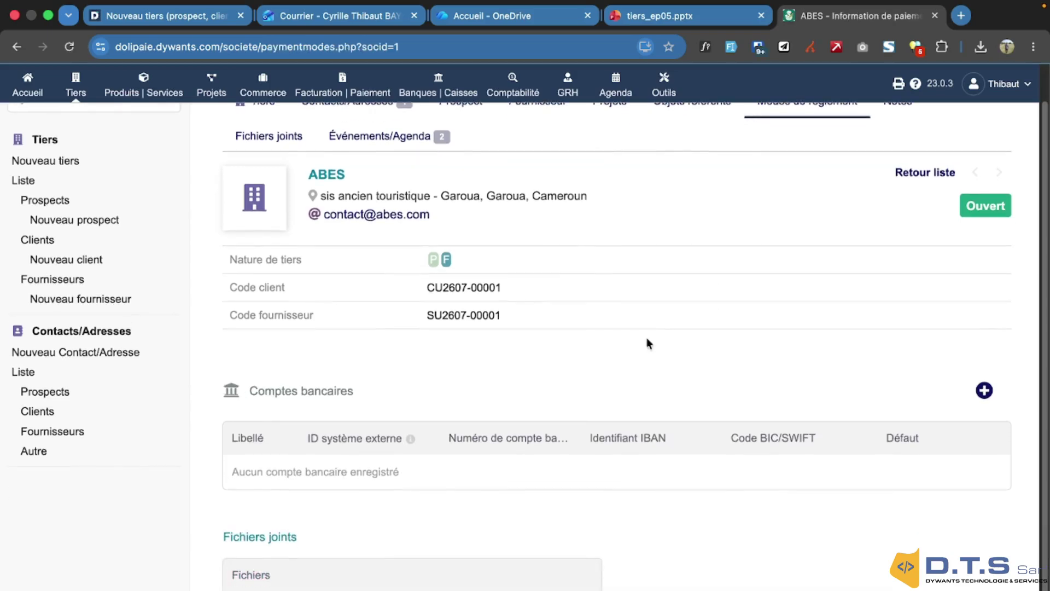
pyautogui.click(982, 390)
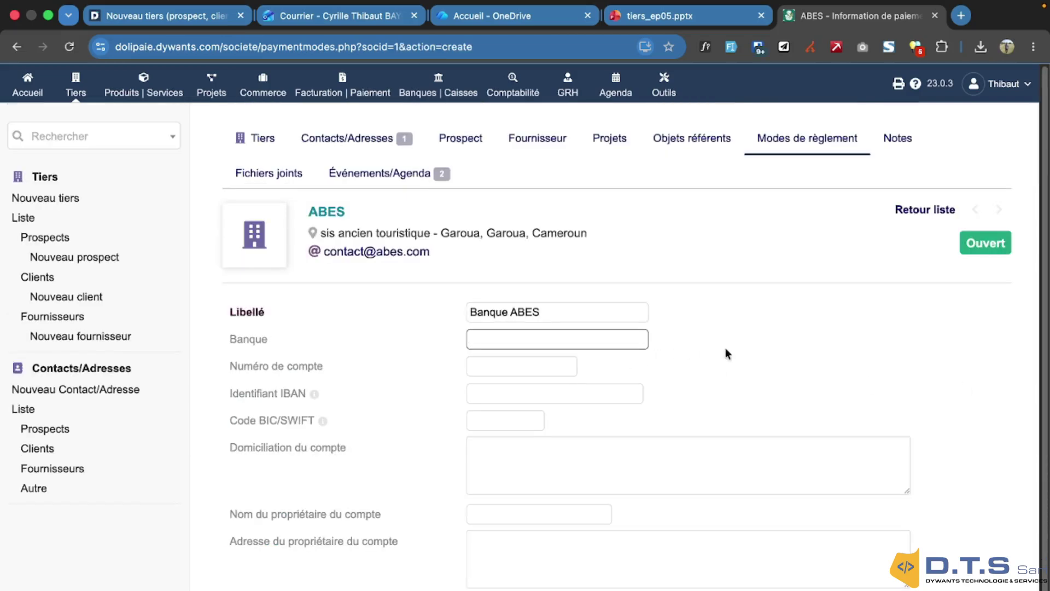
pyautogui.scroll(-1, 722, 348)
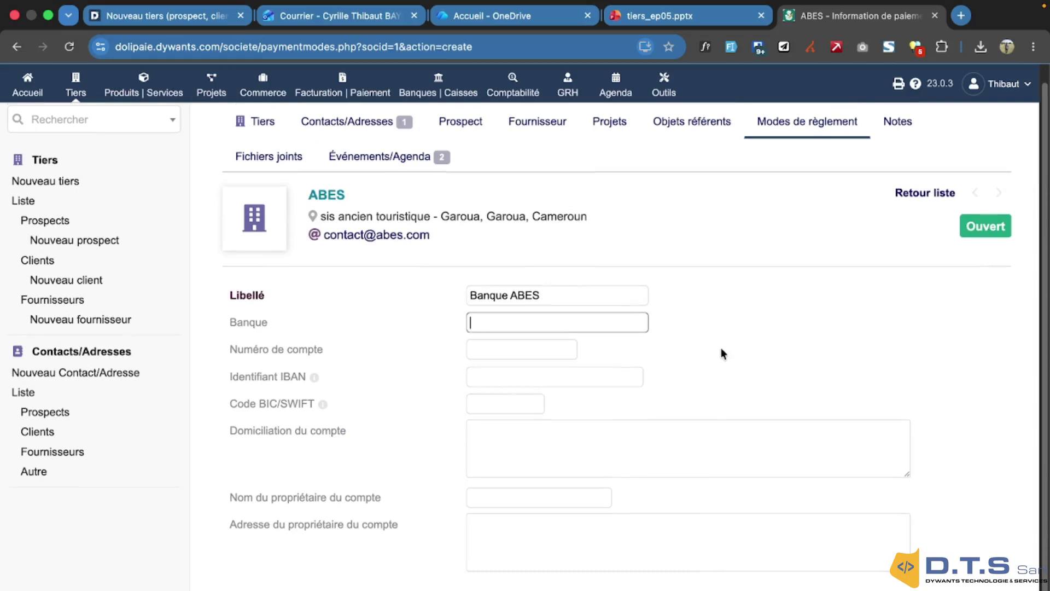
pyautogui.scroll(1, 721, 354)
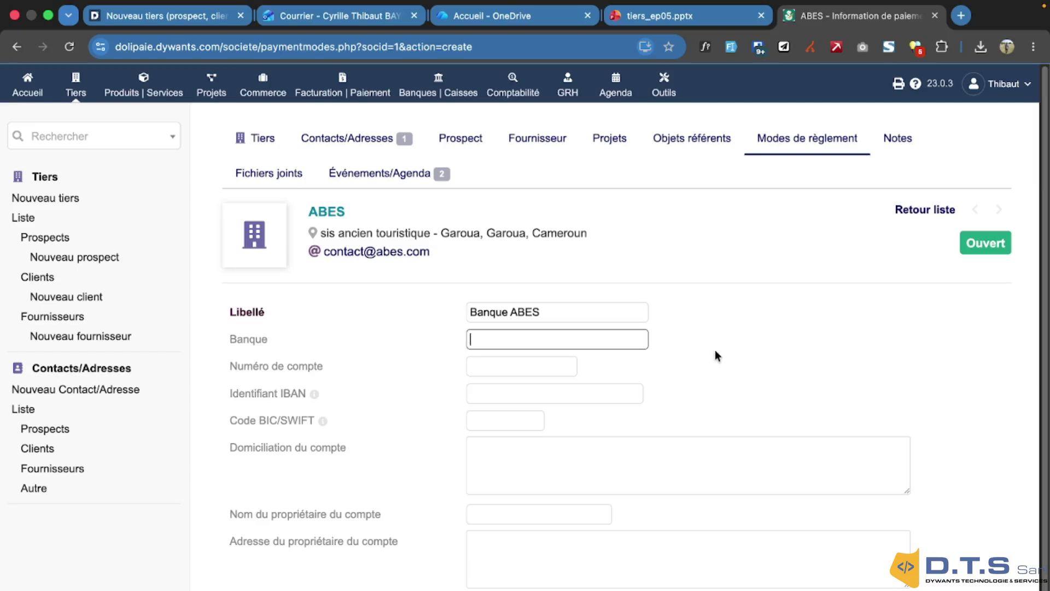
pyautogui.scroll(-1, 649, 396)
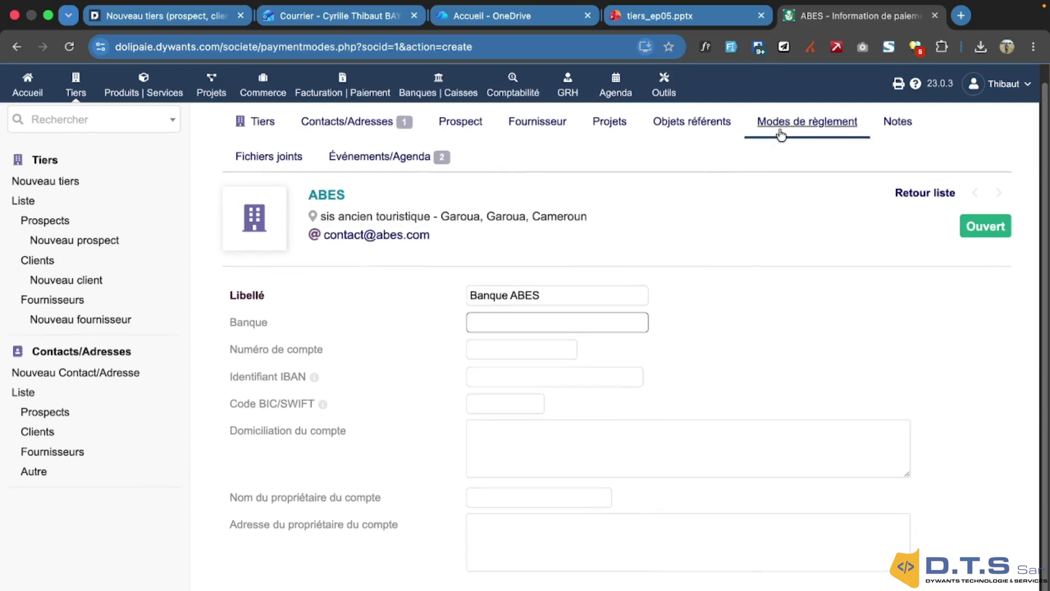
pyautogui.click(904, 127)
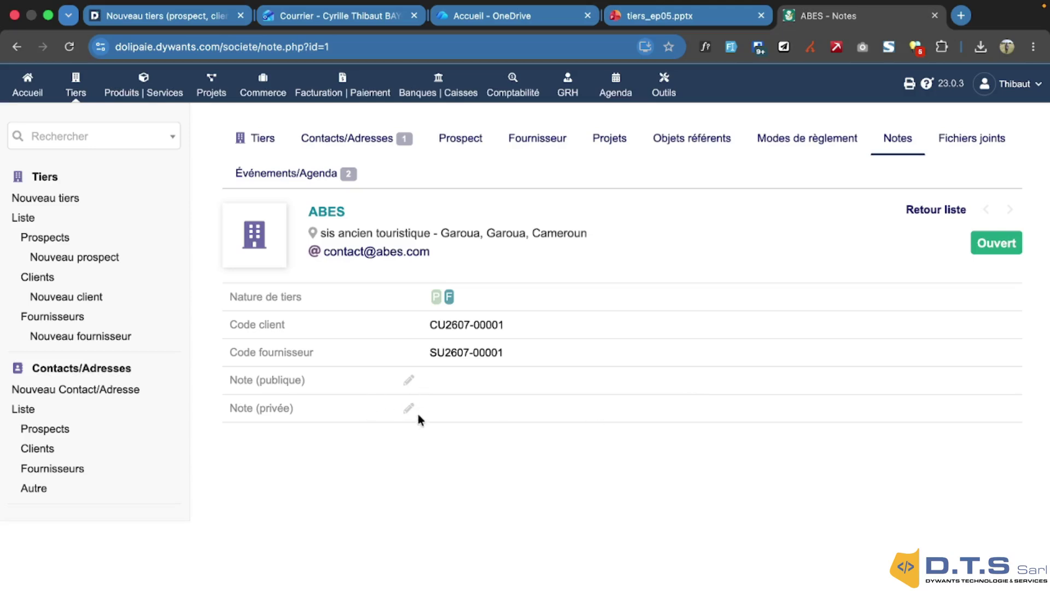
pyautogui.click(315, 186)
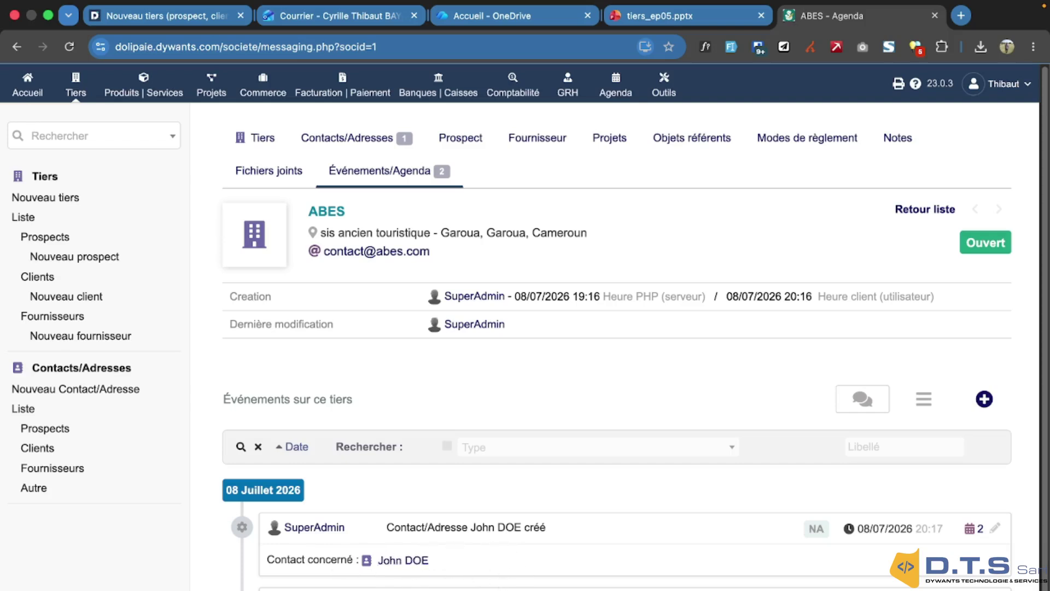
# Switch to the tiers_ep05 slides, showing slide 12 'Importer votre base Excel'
pyautogui.click(687, 18)
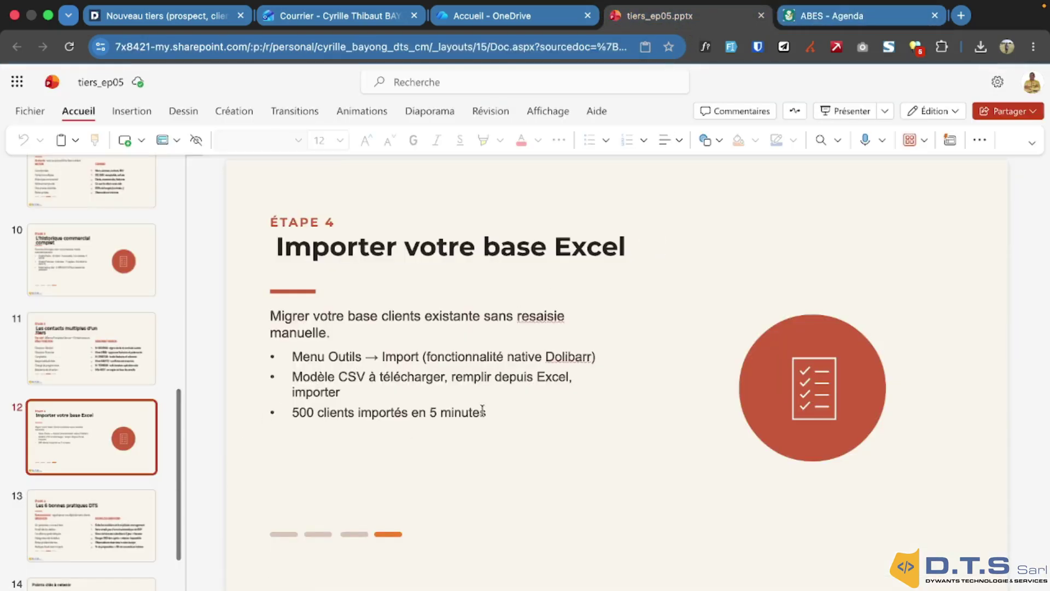
# Move between ABES's events page, the presentation and ABES's third-party card
pyautogui.click(816, 22)
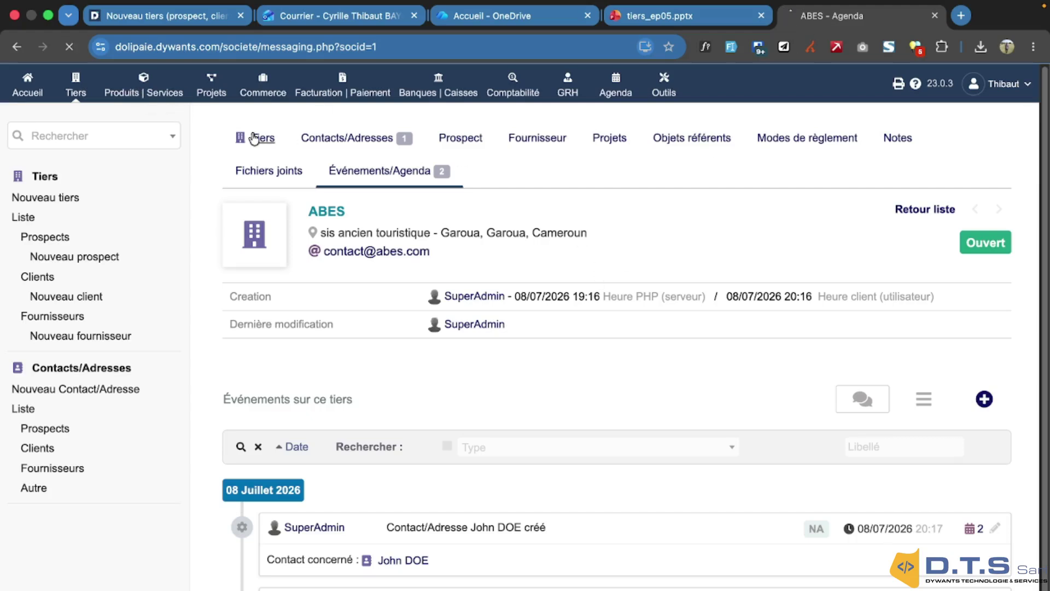
pyautogui.click(662, 15)
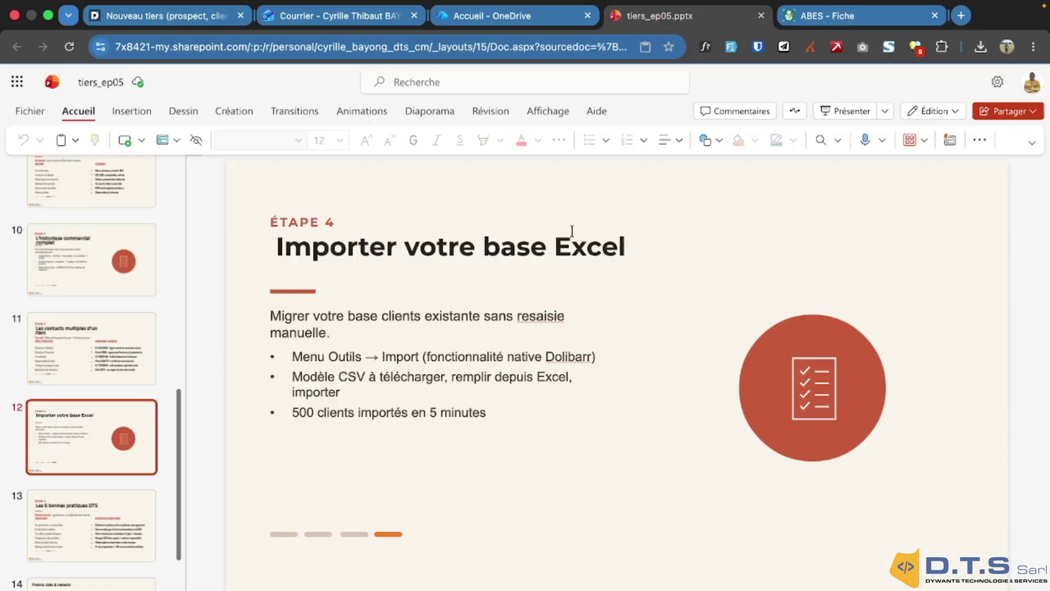
pyautogui.click(831, 16)
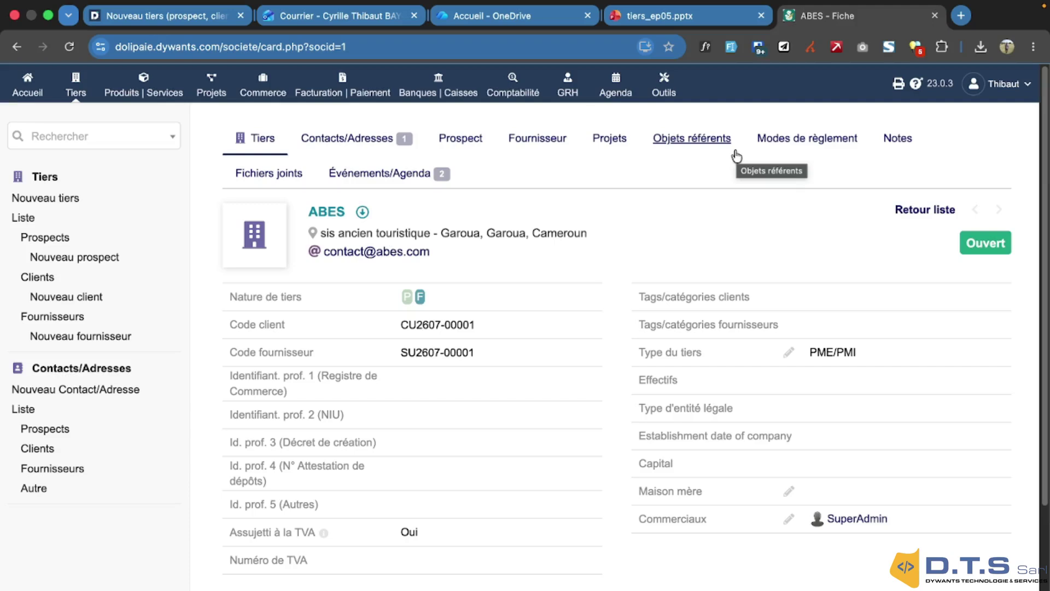
# Show slide 13 'Les 6 bonnes pratiques DTS', go back to slide 12, then return to ABES's card
pyautogui.click(739, 15)
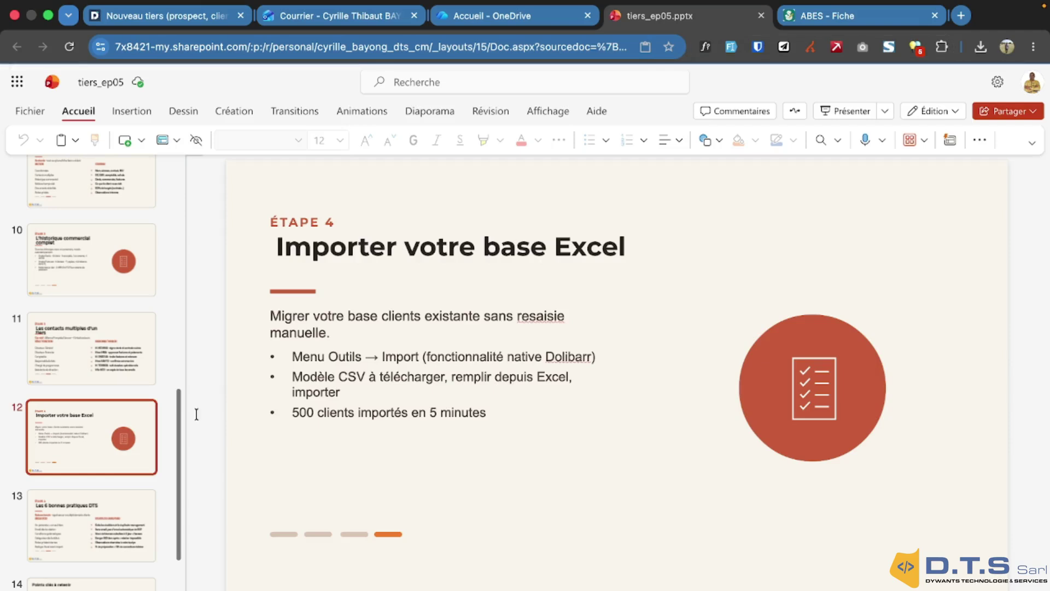
pyautogui.click(100, 516)
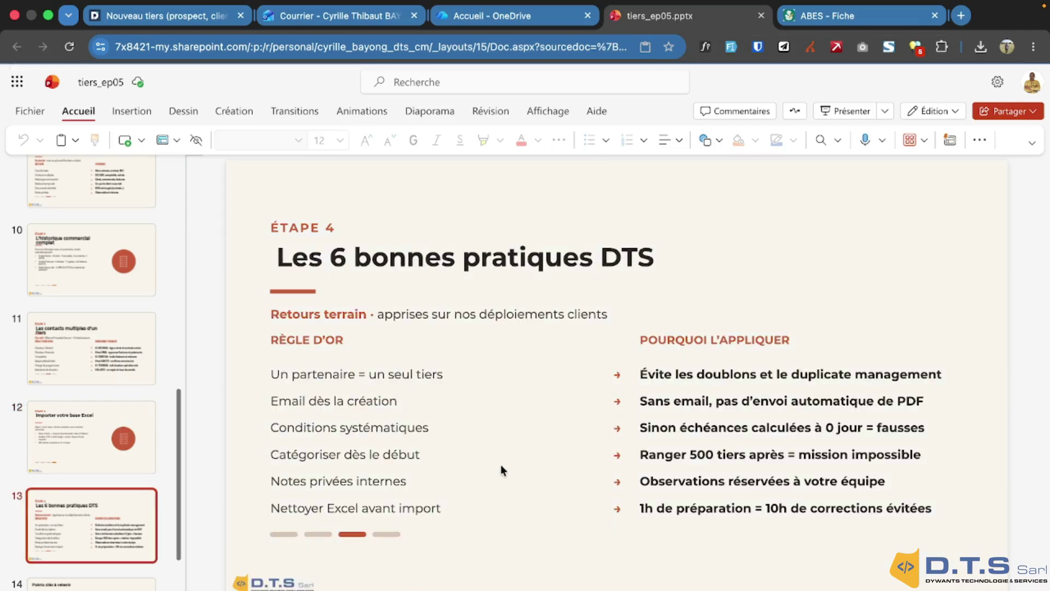
pyautogui.scroll(-1, 97, 457)
pyautogui.scroll(-4, 103, 451)
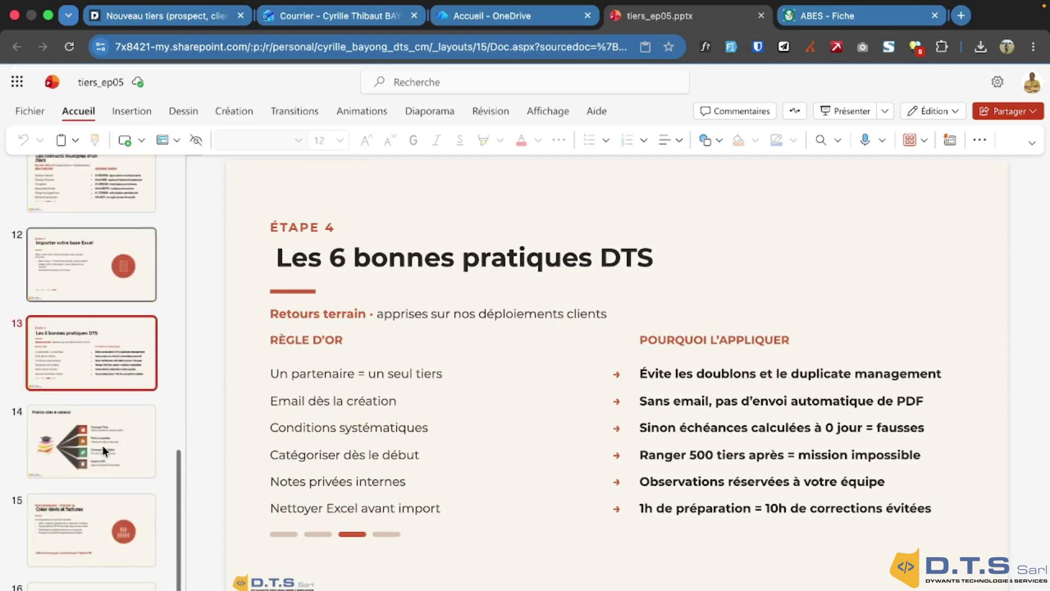
pyautogui.click(98, 338)
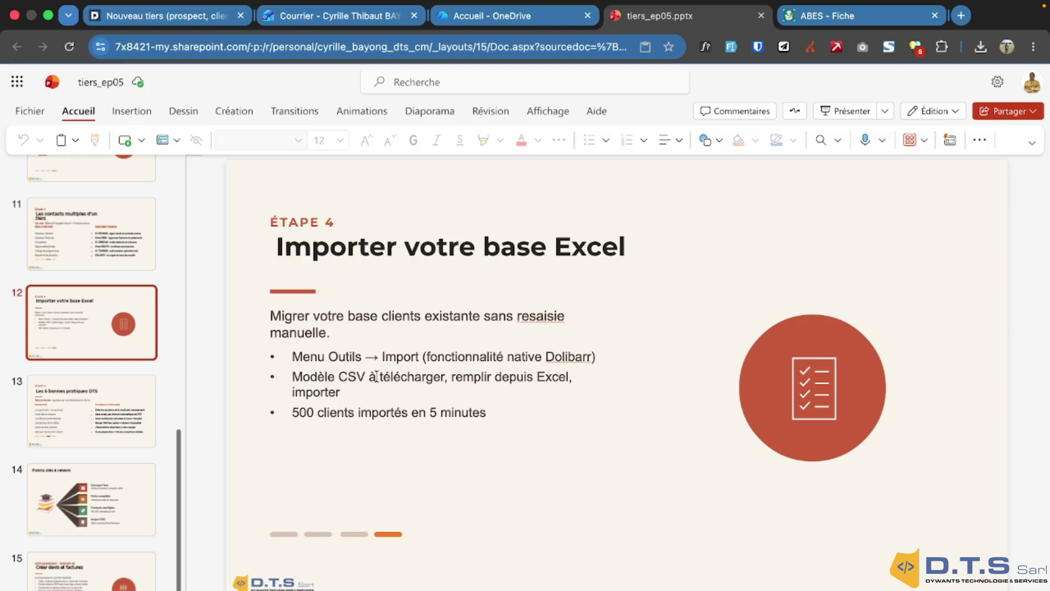
pyautogui.click(171, 17)
pyautogui.click(826, 16)
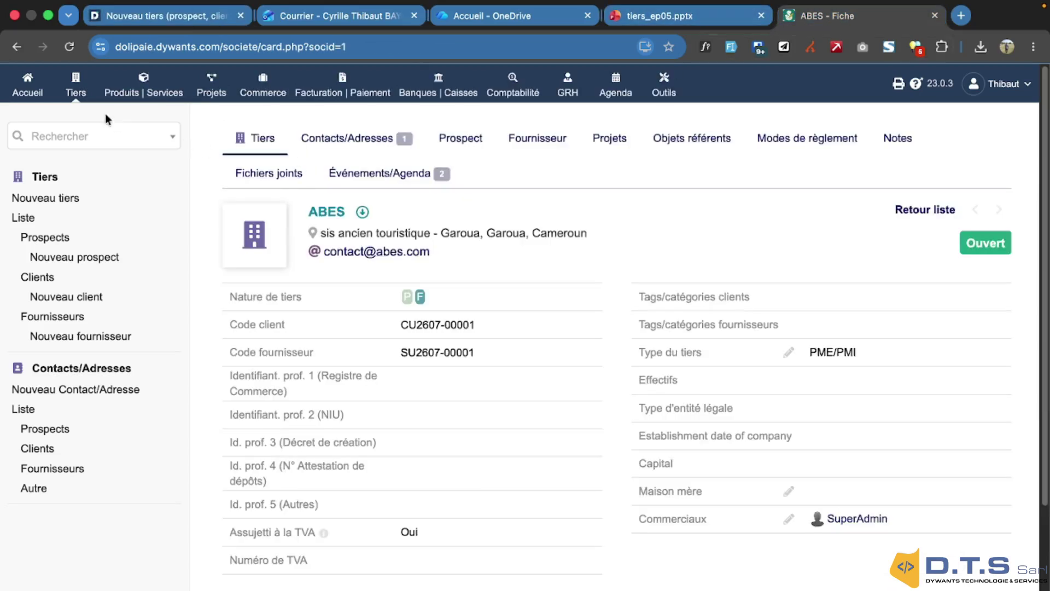
# Filter Configuration > Modules/Applications by keyword 'import' to show the enabled Imports de données module
pyautogui.click(25, 89)
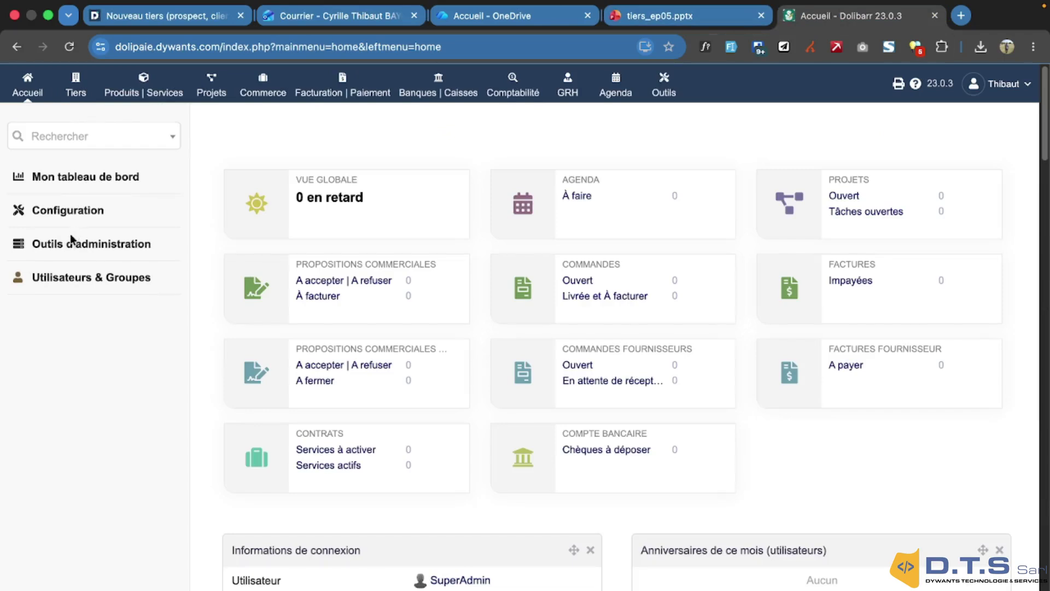
pyautogui.click(71, 210)
pyautogui.click(310, 364)
pyautogui.click(294, 261)
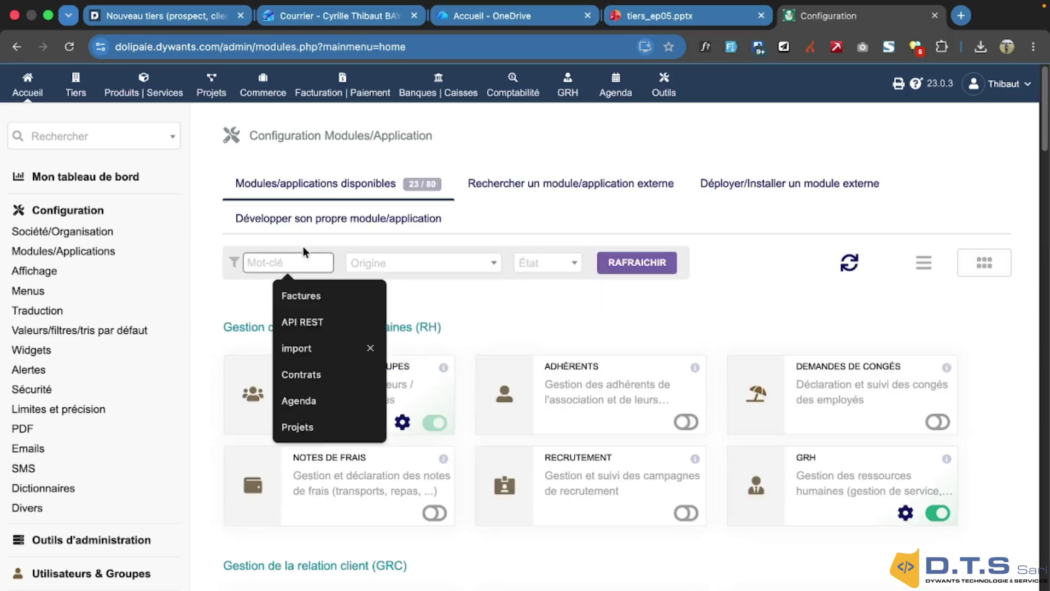
pyautogui.write('import')
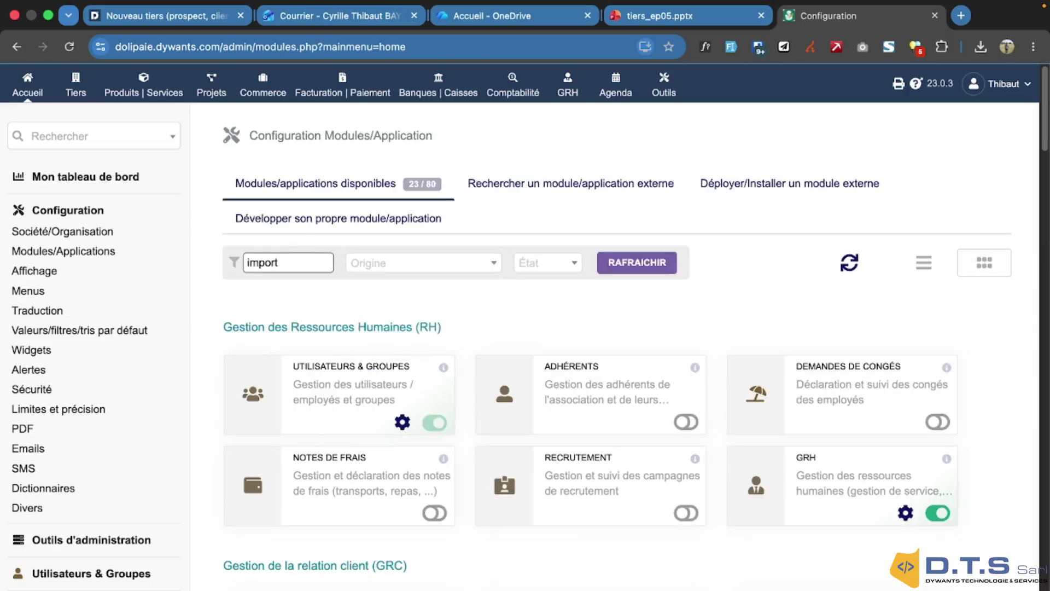
pyautogui.click(624, 269)
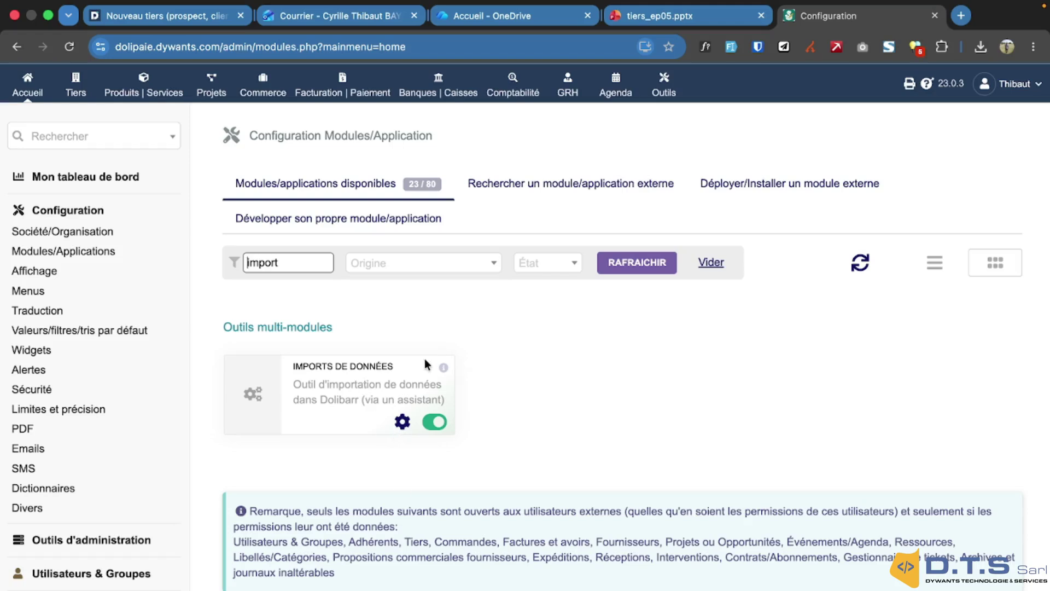
# Start a new import under Outils and choose Tiers (organisations/personnes physiques) as the data
pyautogui.click(665, 94)
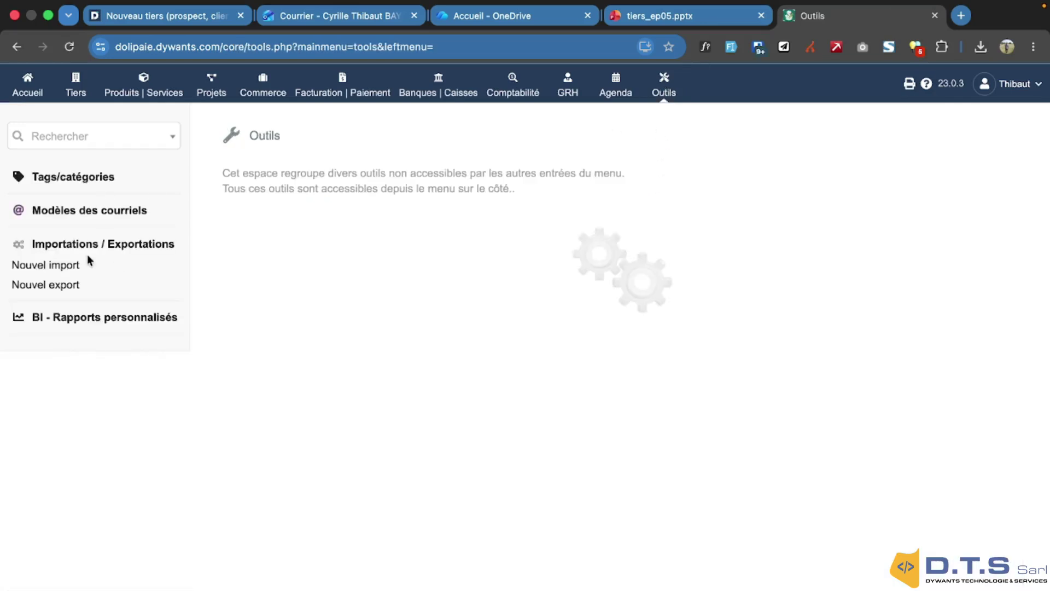
pyautogui.click(37, 270)
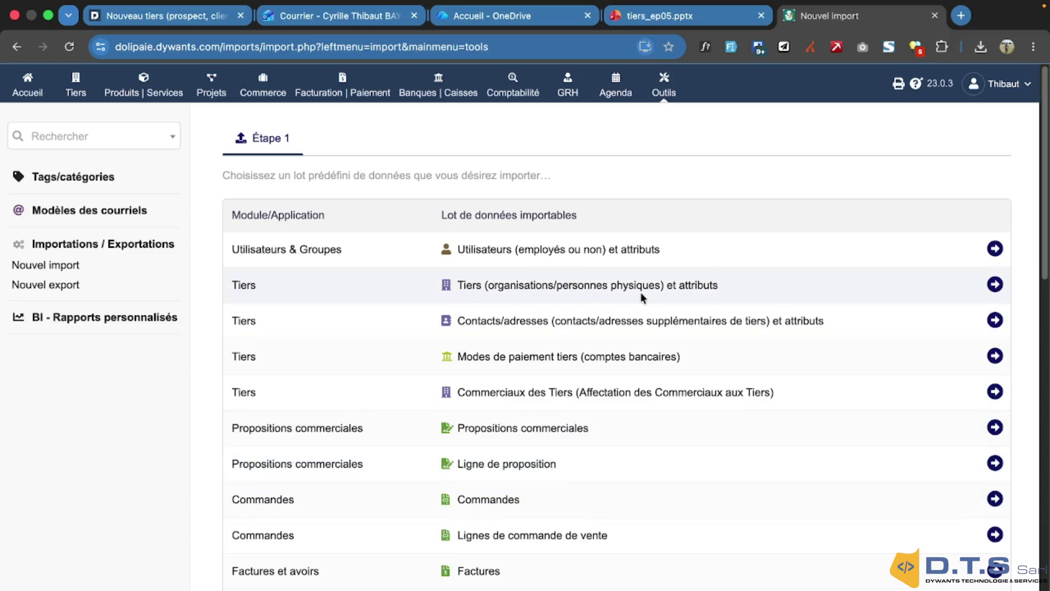
pyautogui.click(997, 288)
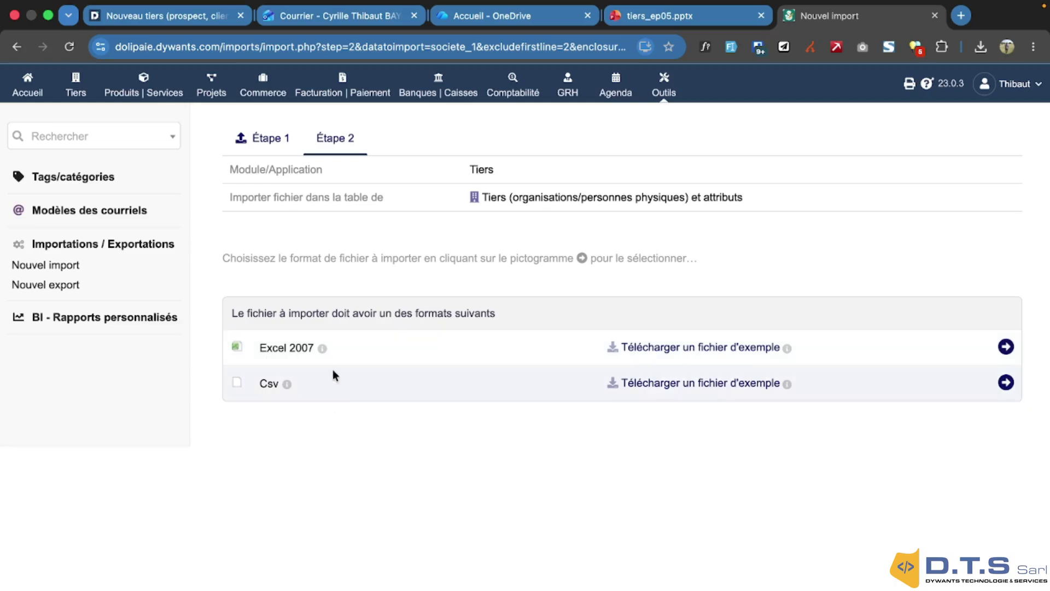
# Choose Csv format, upload tiers_dolibarr_import (1).csv and use it as the import source
pyautogui.moveTo(290, 387)
pyautogui.click(1006, 382)
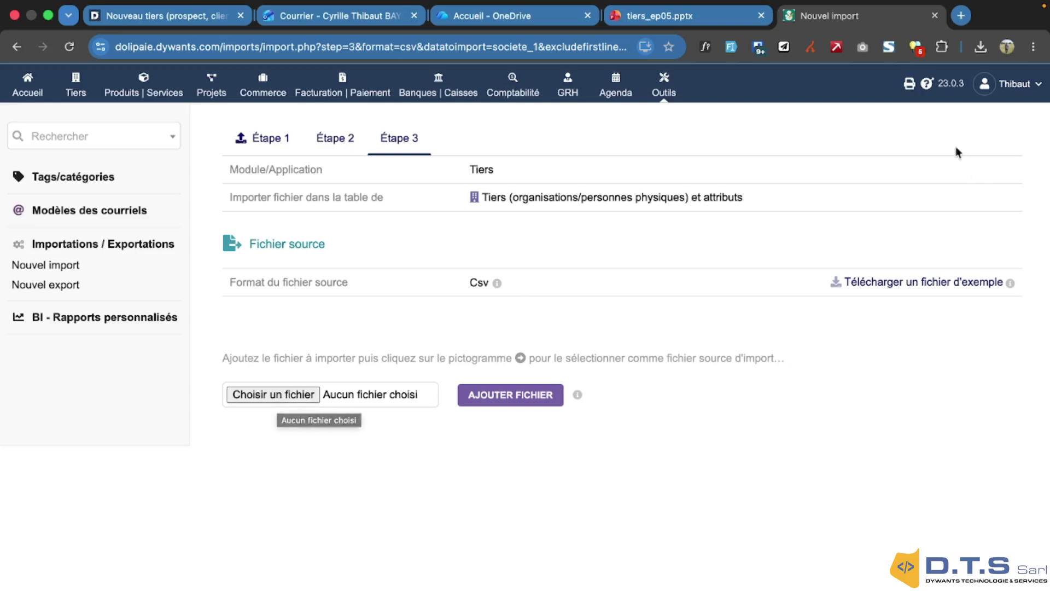
pyautogui.click(980, 53)
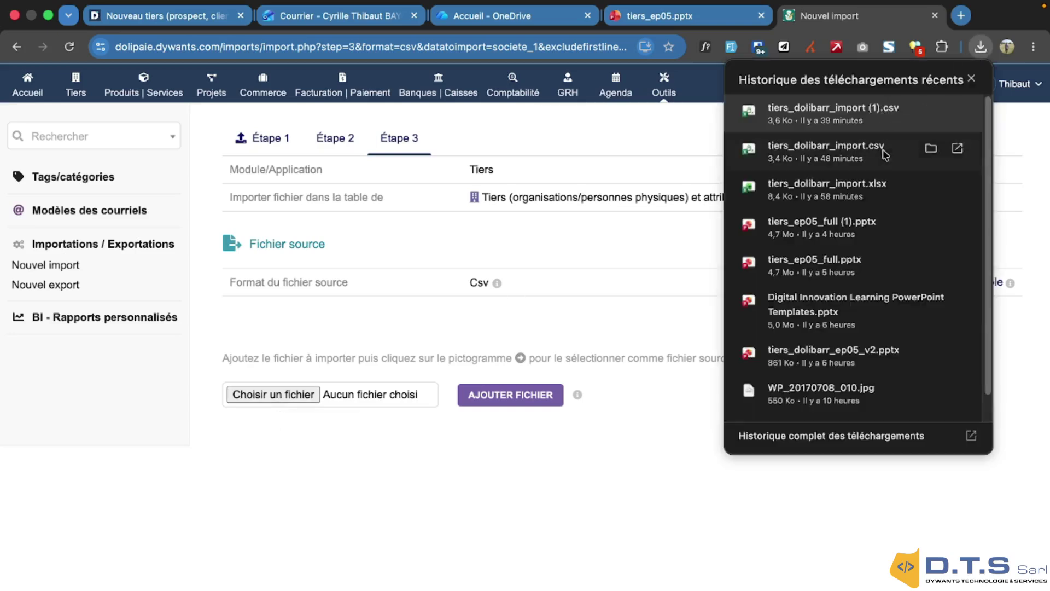
pyautogui.moveTo(824, 122); pyautogui.dragTo(287, 408)
pyautogui.click(492, 399)
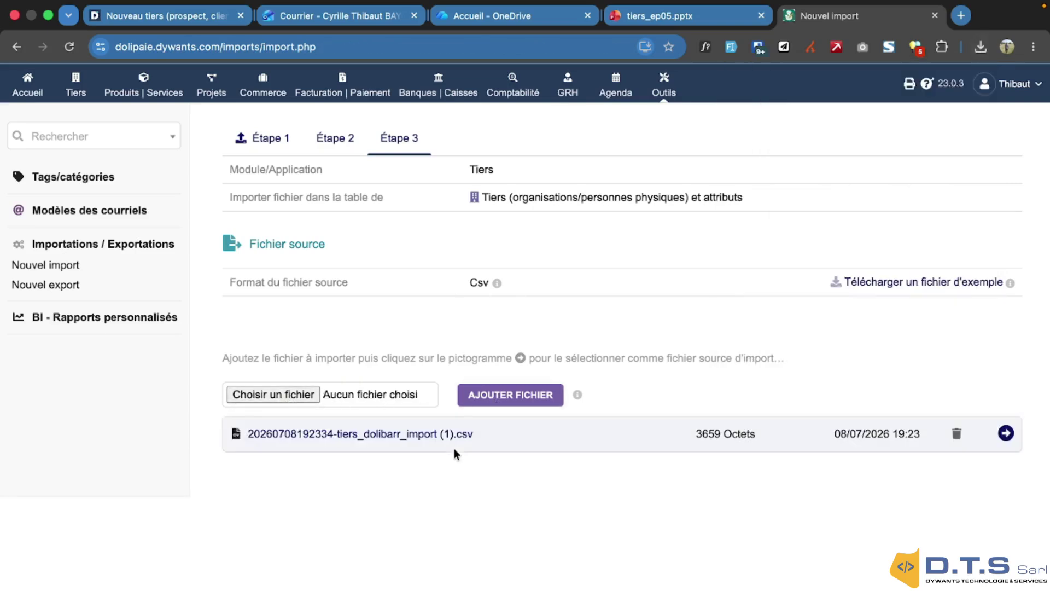
pyautogui.click(1009, 439)
pyautogui.scroll(-4, 709, 383)
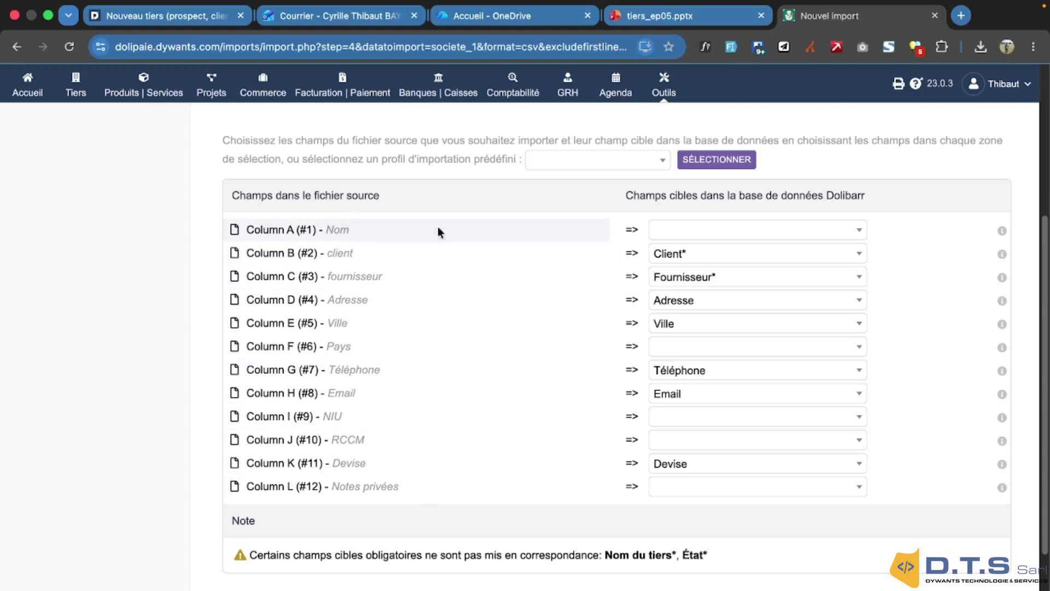
# Map Column A to Nom du tiers, F to Code pays and I to Identifiant professionnel 2
pyautogui.click(860, 231)
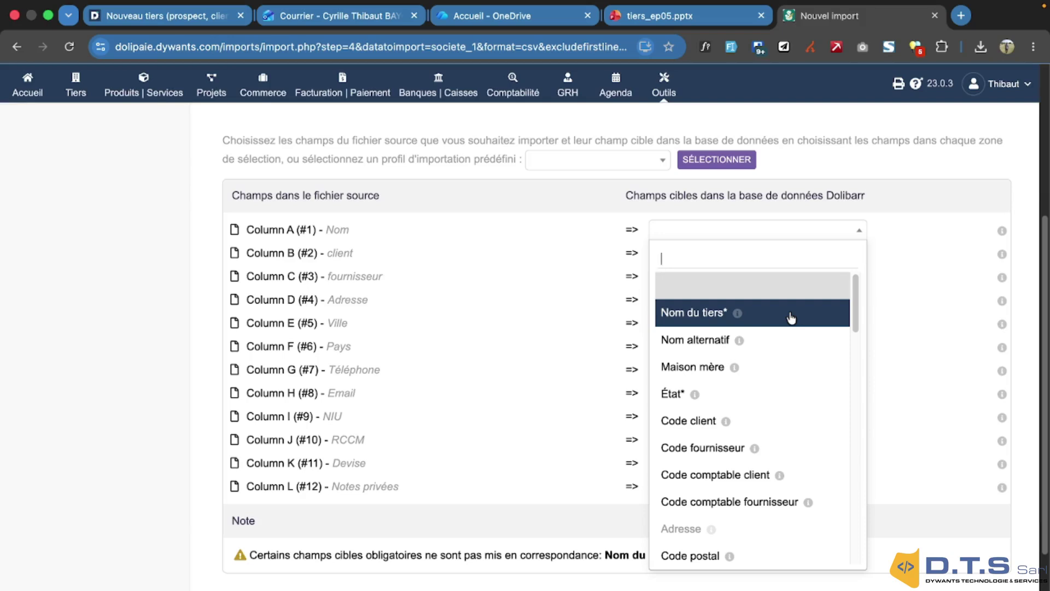
pyautogui.click(791, 318)
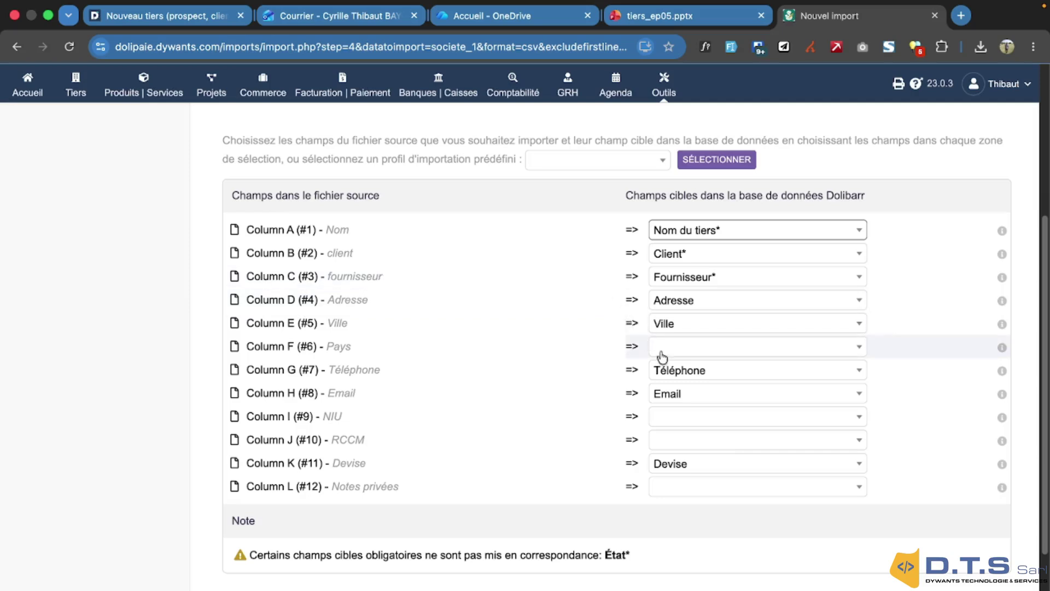
pyautogui.click(852, 351)
pyautogui.write('pay')
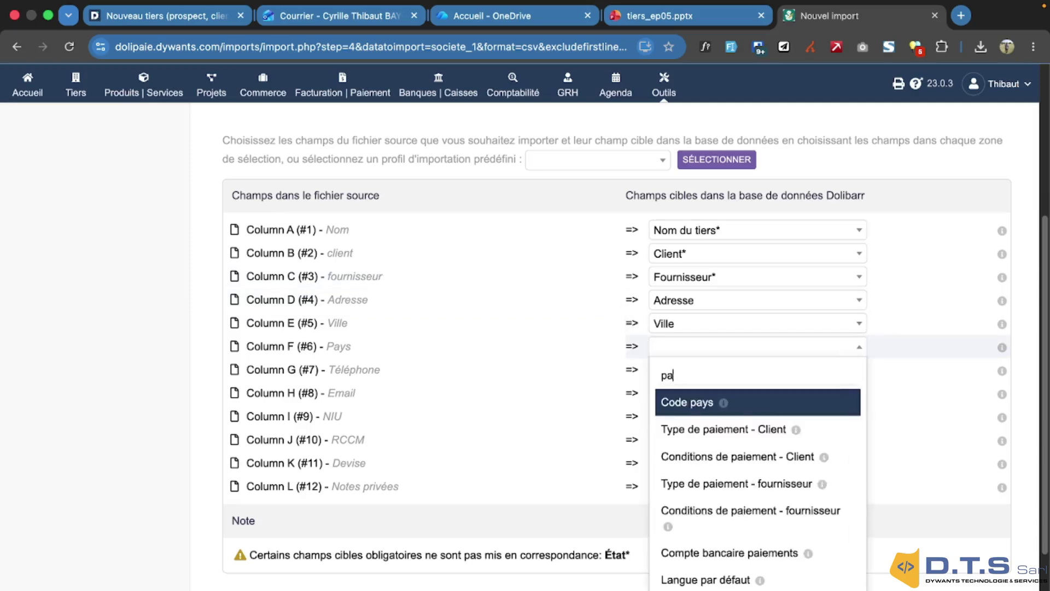
pyautogui.click(777, 402)
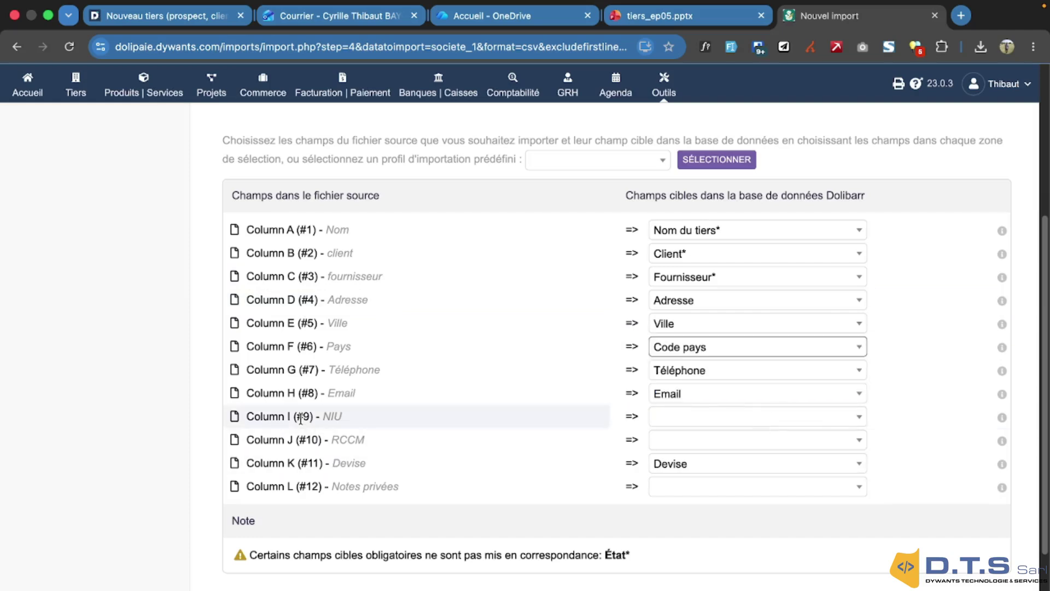
pyautogui.click(849, 421)
pyautogui.scroll(-5, 822, 355)
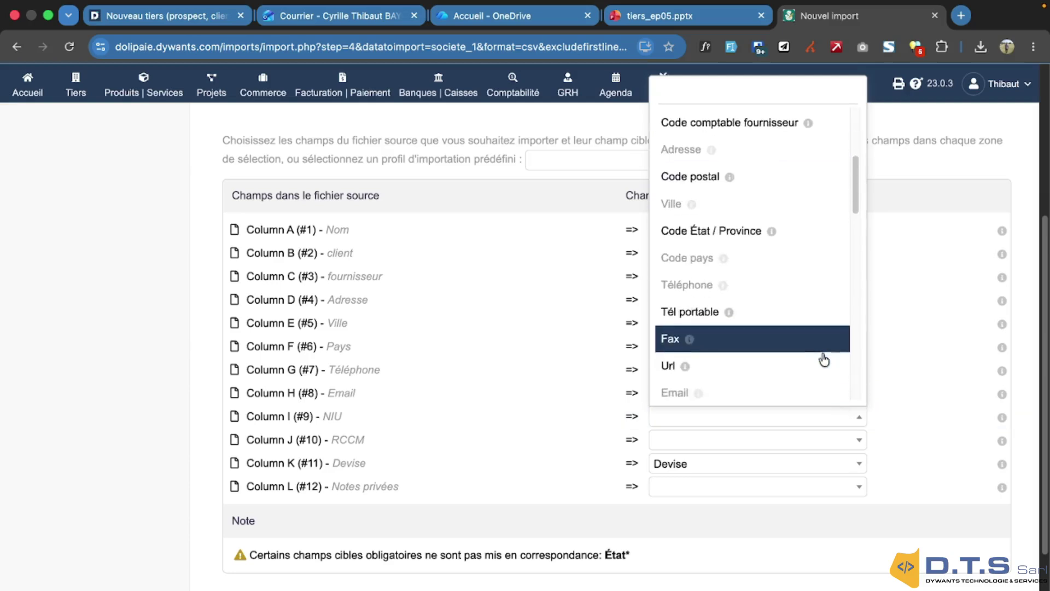
pyautogui.scroll(-4, 823, 353)
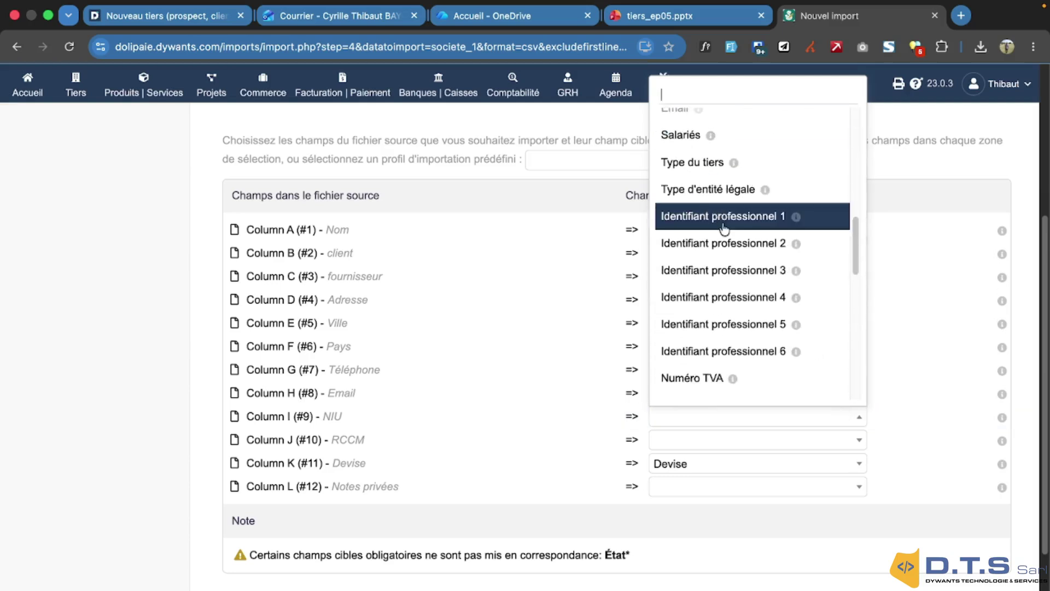
pyautogui.click(722, 243)
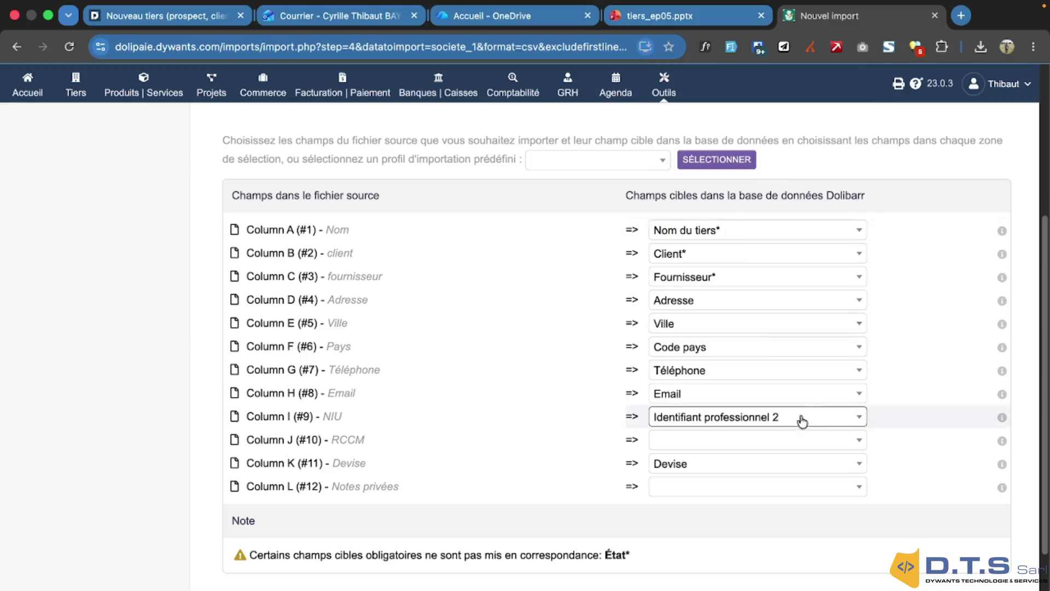
# Map Column J to Identifiant professionnel 1 and Column L to Note (privée)
pyautogui.click(840, 441)
pyautogui.scroll(-3, 791, 374)
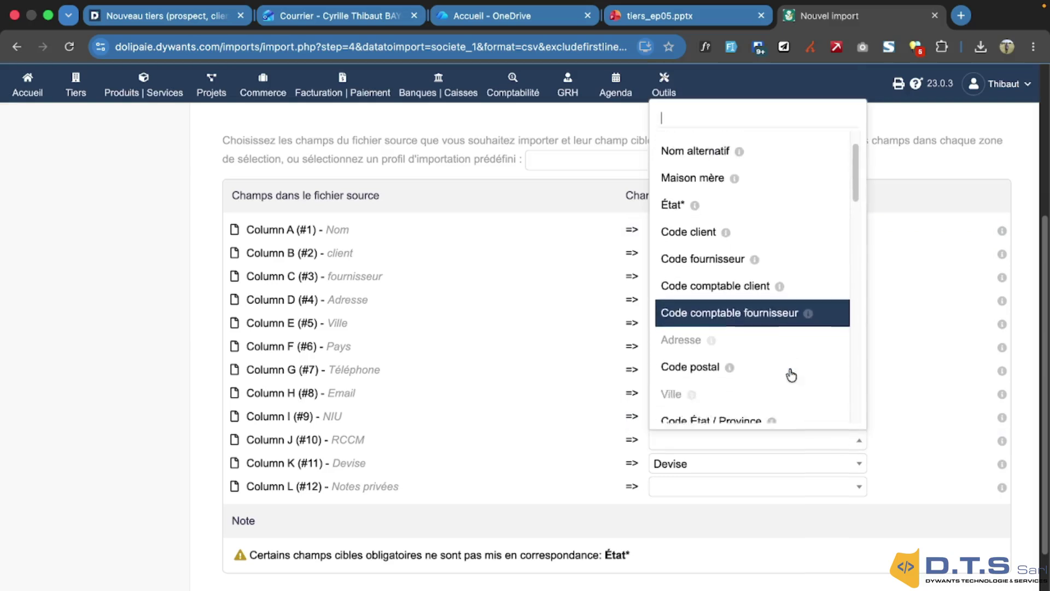
pyautogui.scroll(-8, 792, 375)
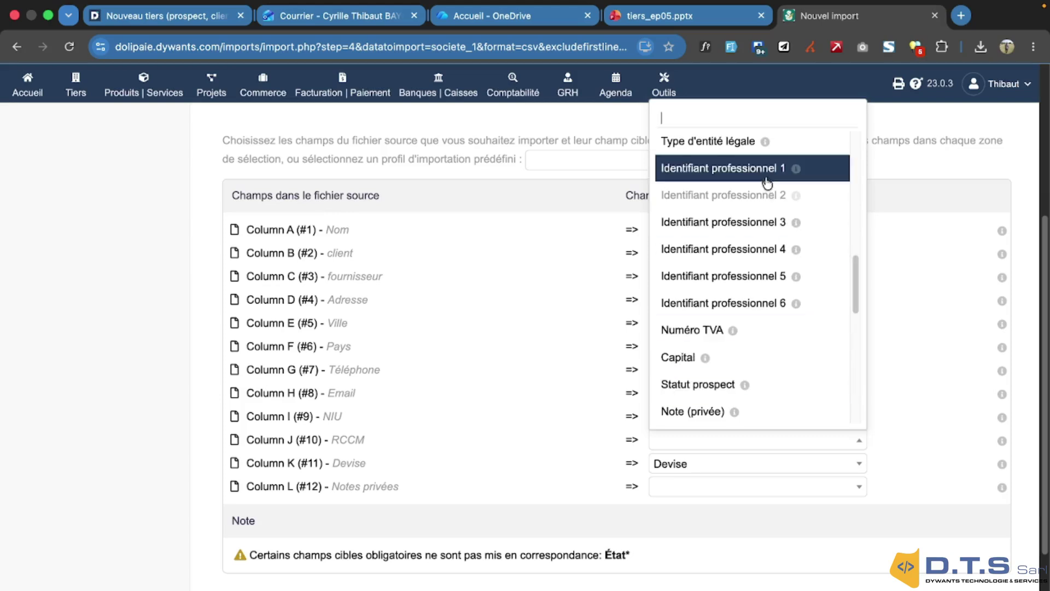
pyautogui.click(767, 173)
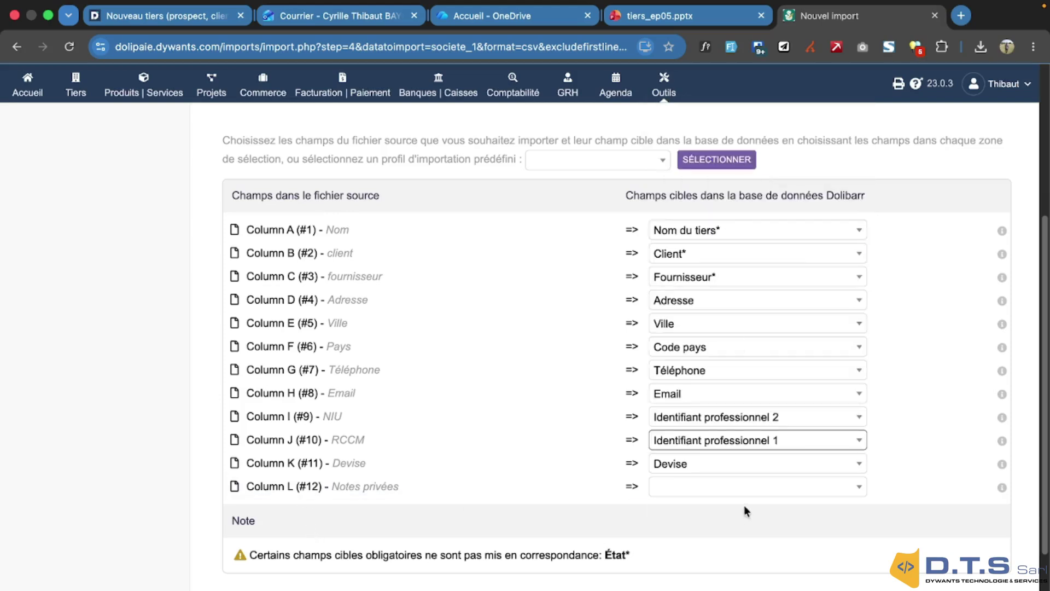
pyautogui.click(749, 487)
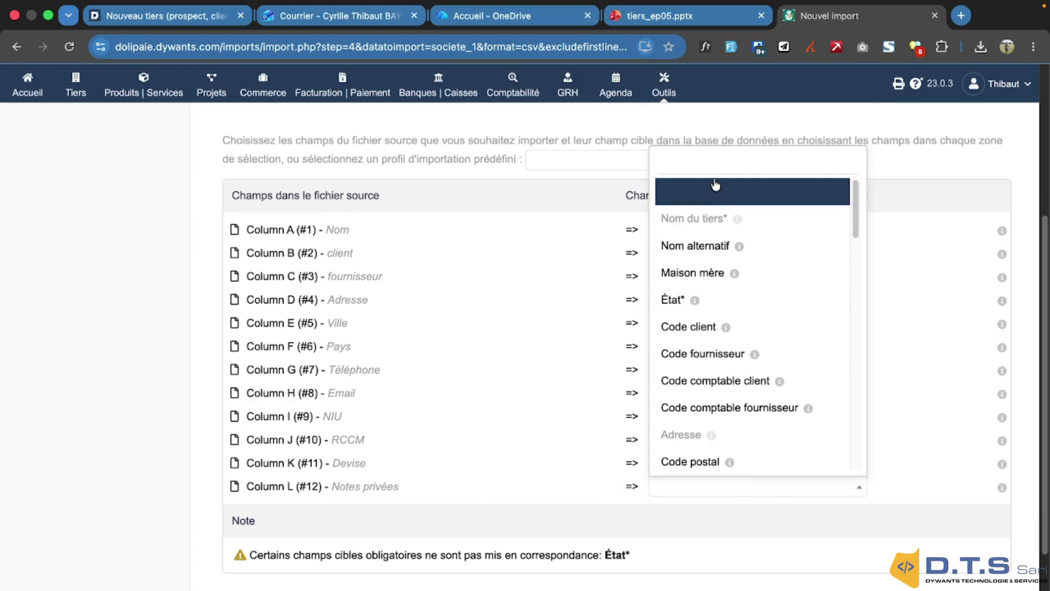
pyautogui.write('noye')
pyautogui.press('BackSpace')
pyautogui.press('BackSpace')
pyautogui.write('te')
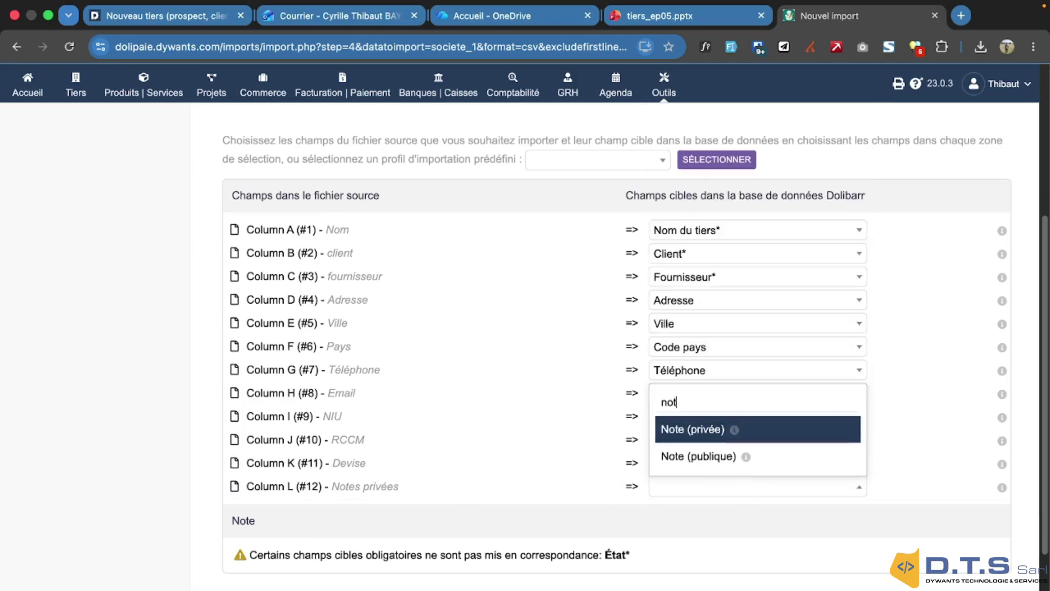
pyautogui.click(717, 433)
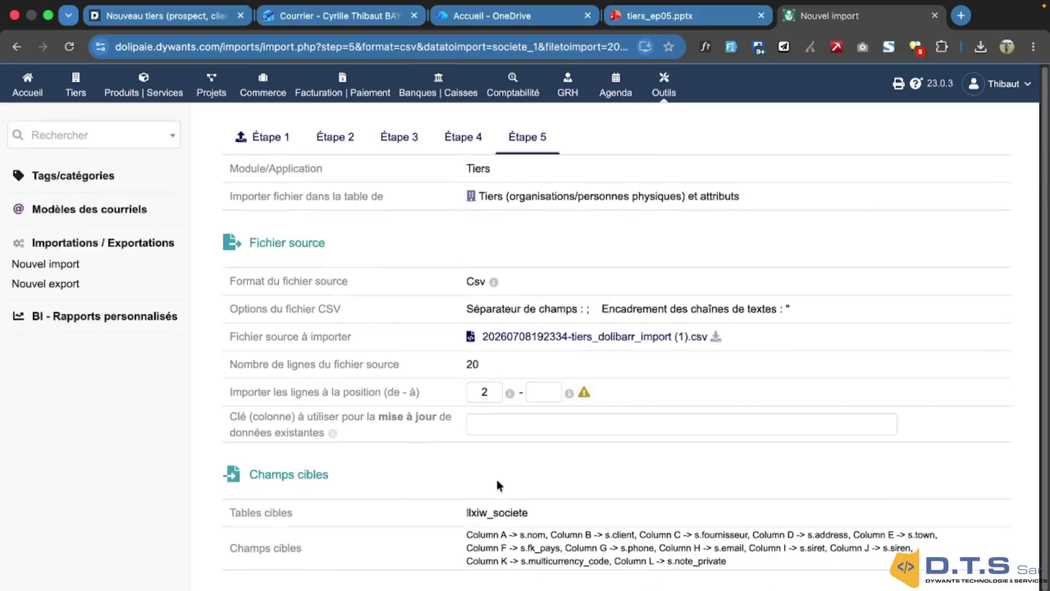
# Run the import simulation and check it shows no errors and 19 rows to insert
pyautogui.scroll(-1, 496, 480)
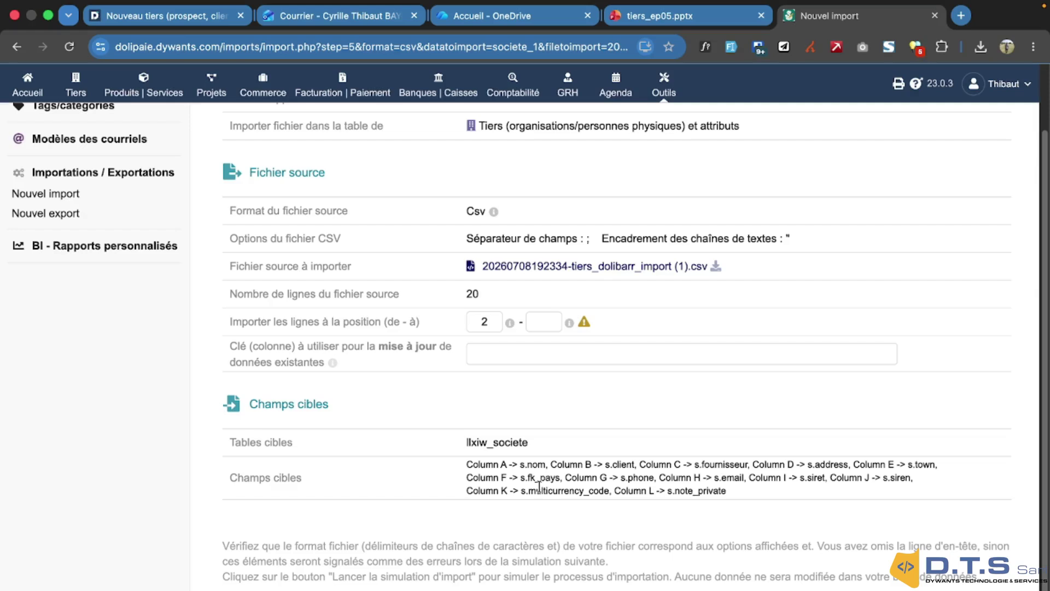
pyautogui.click(662, 588)
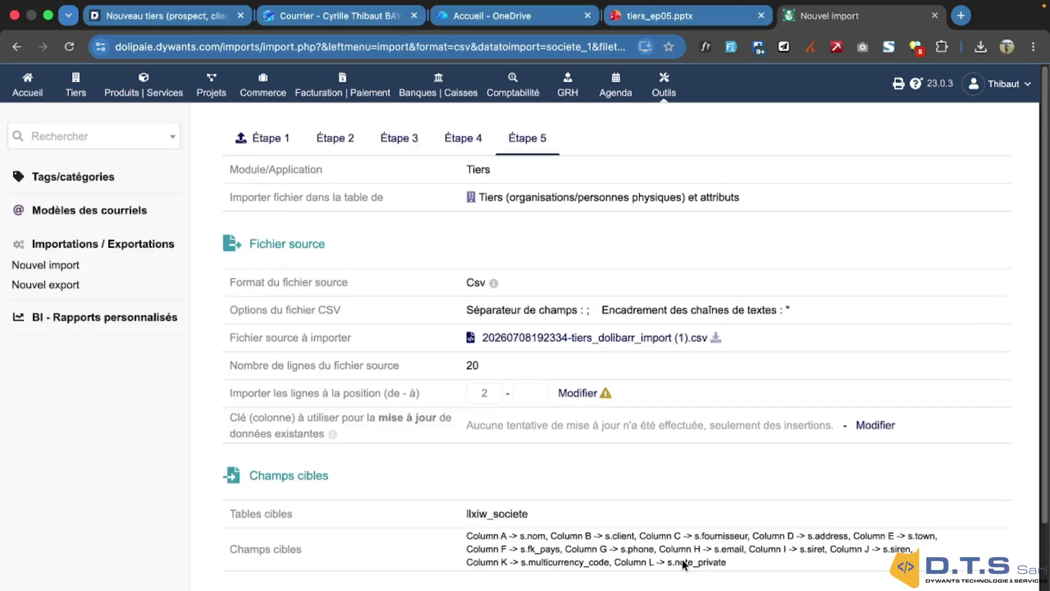
pyautogui.scroll(-3, 682, 559)
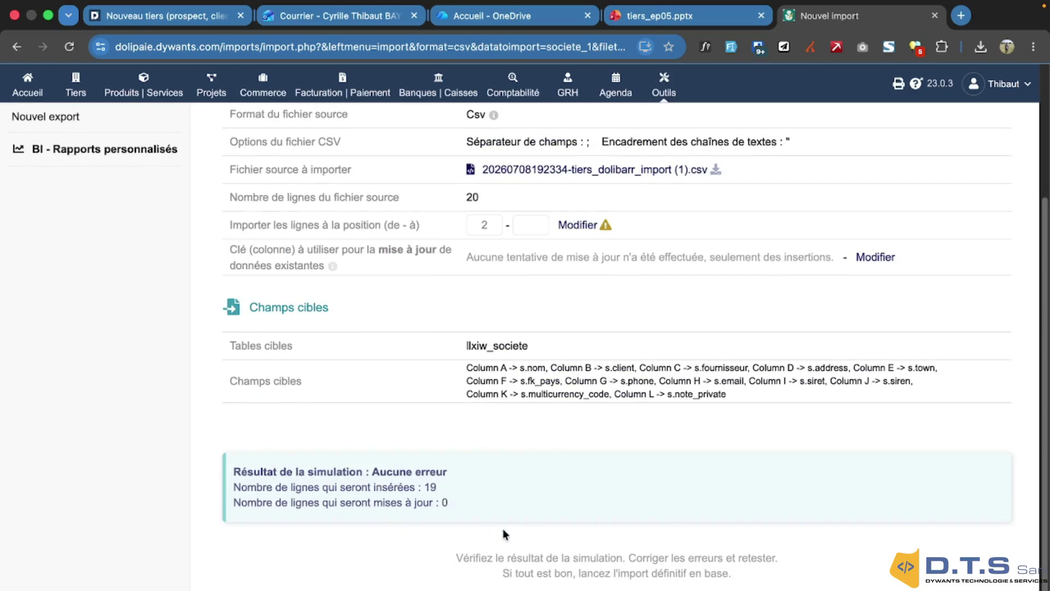
pyautogui.scroll(3, 504, 529)
pyautogui.press('super+r')
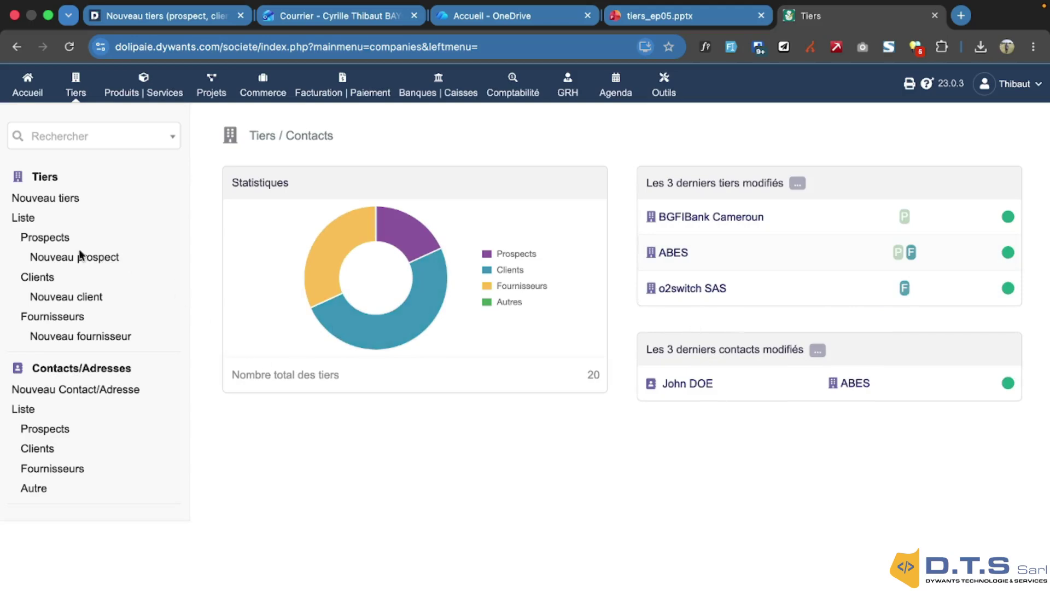
# Open the Tiers list, scroll through the 20 third parties and open Guest Cameroun SARL
pyautogui.click(31, 219)
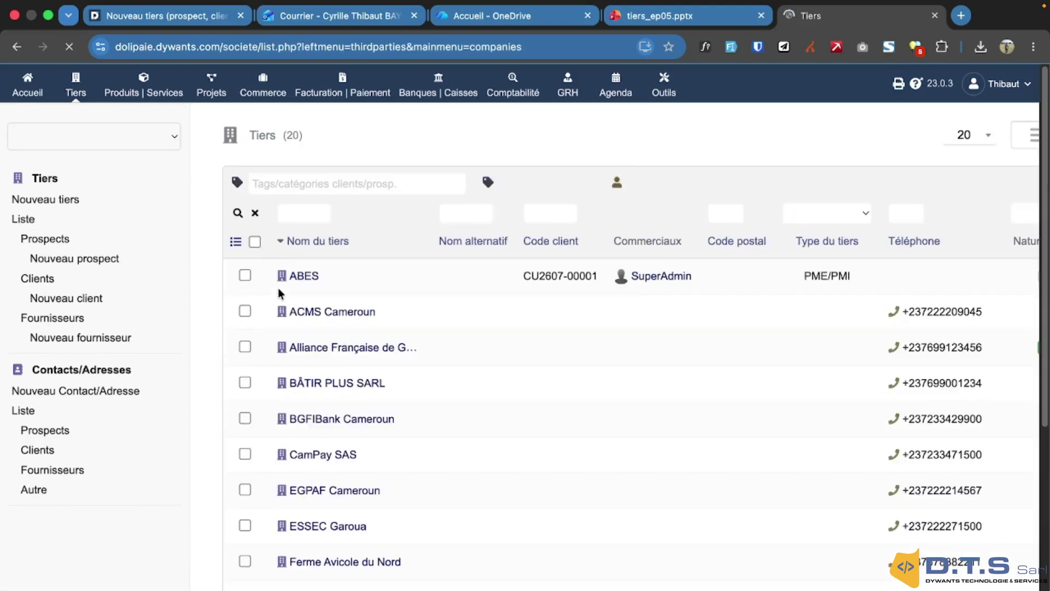
pyautogui.scroll(-5, 328, 311)
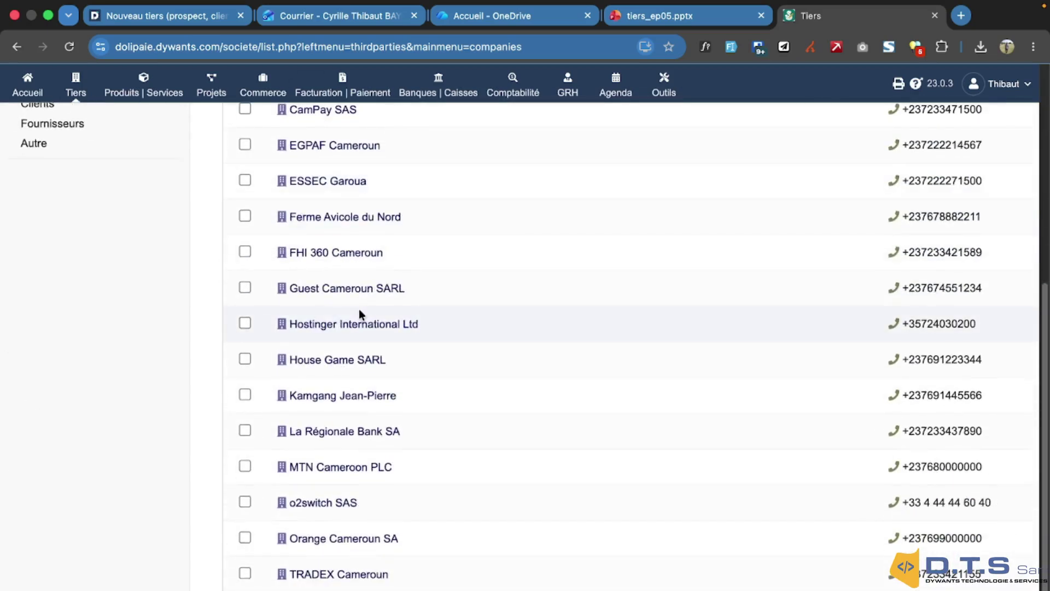
pyautogui.scroll(6, 360, 313)
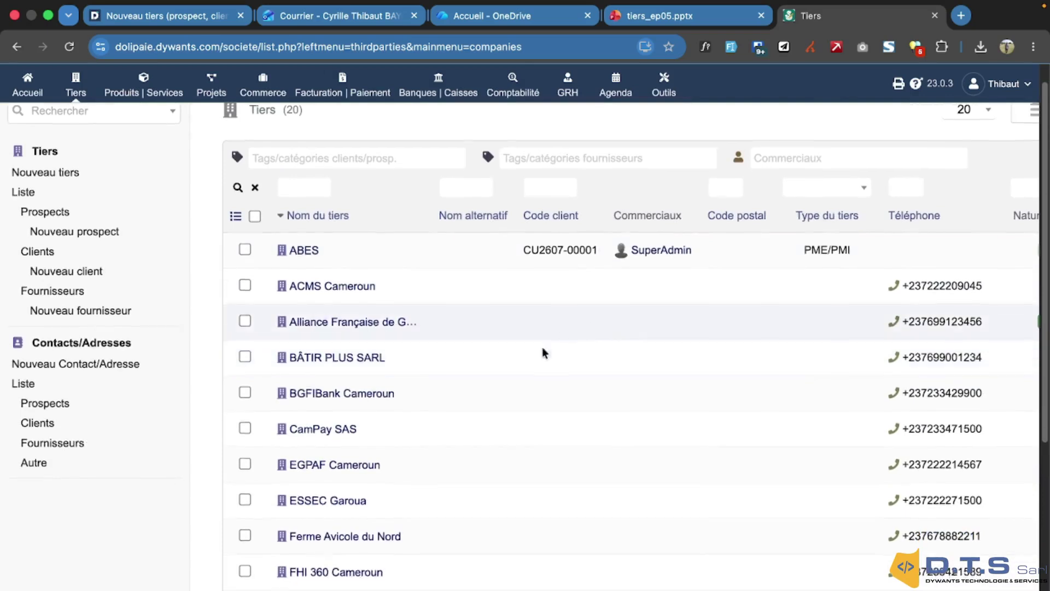
pyautogui.scroll(-5, 542, 354)
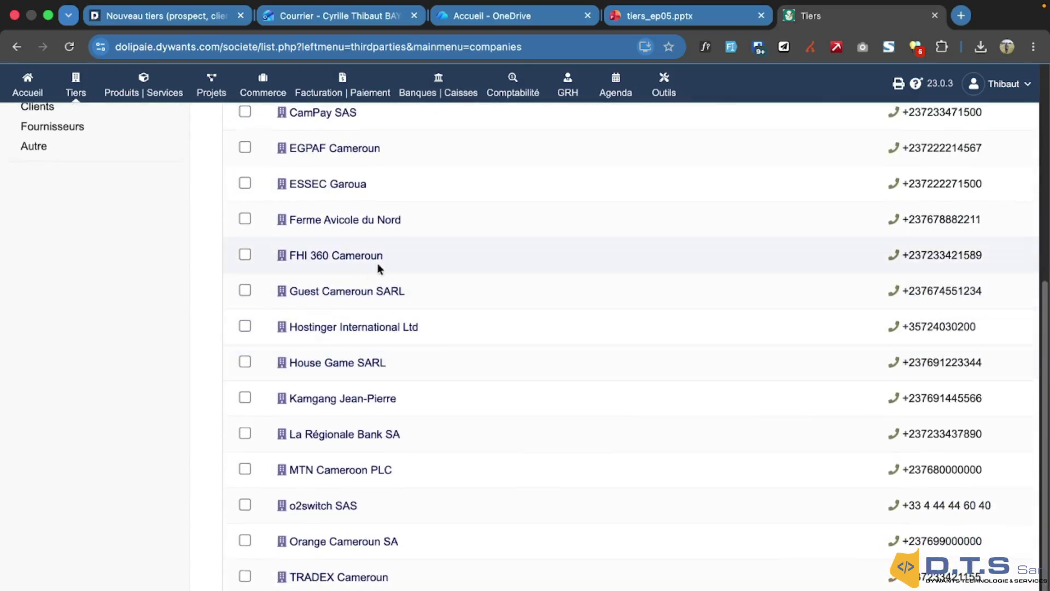
pyautogui.click(342, 292)
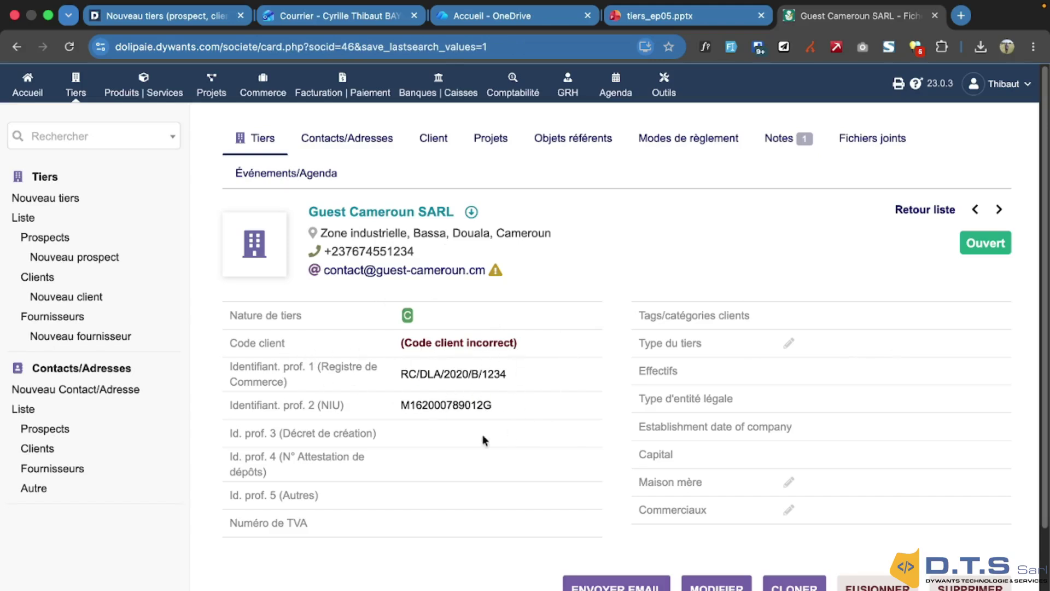
# Copy Guest Cameroun SARL's NIU, view its customer details and supplier list, then return to the slides
pyautogui.click(499, 405)
pyautogui.click(433, 140)
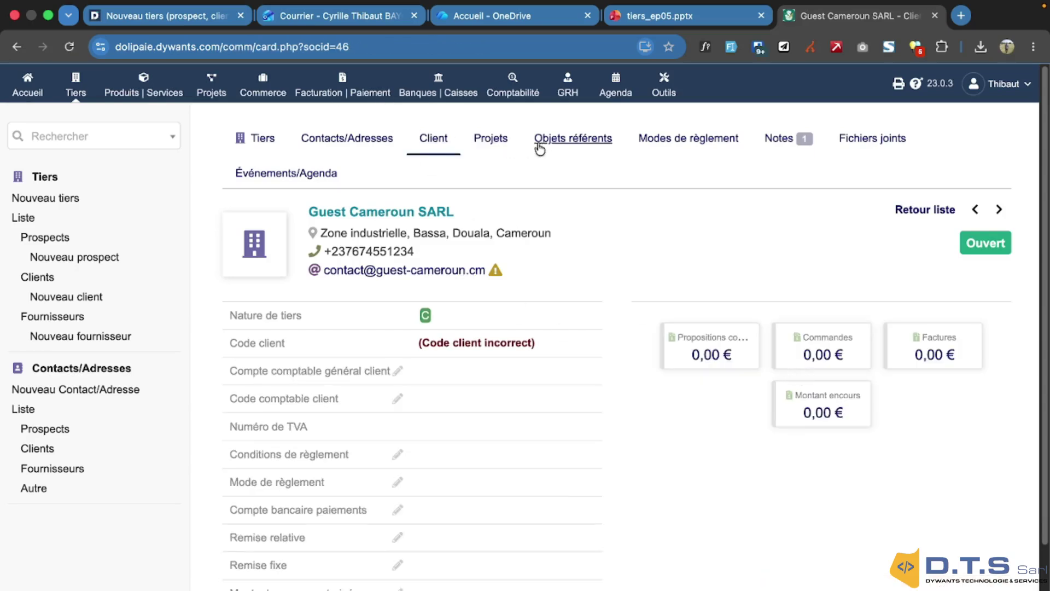
pyautogui.scroll(-3, 498, 214)
pyautogui.scroll(3, 498, 215)
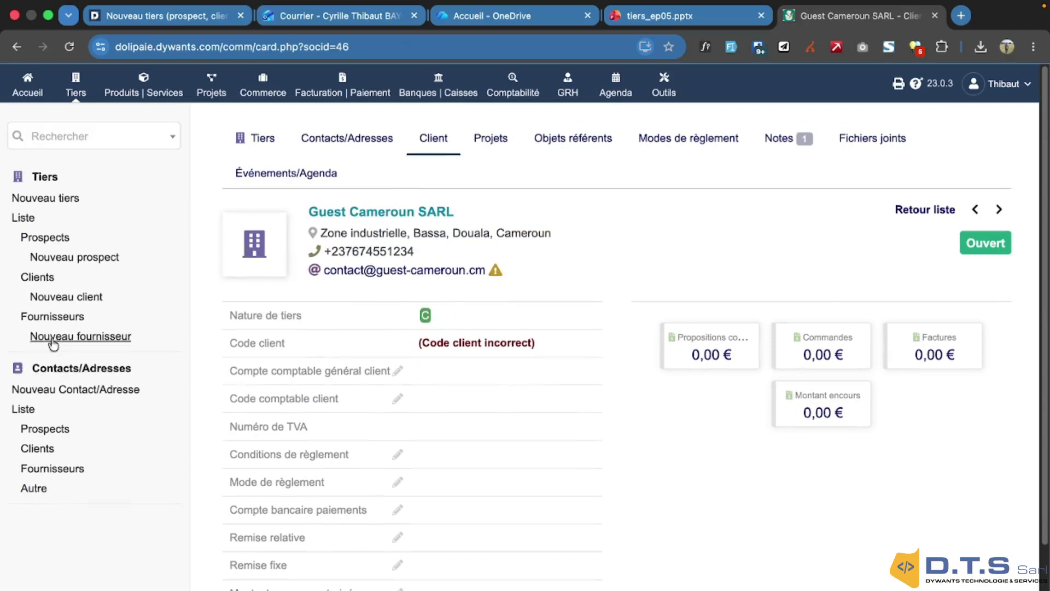
pyautogui.click(52, 317)
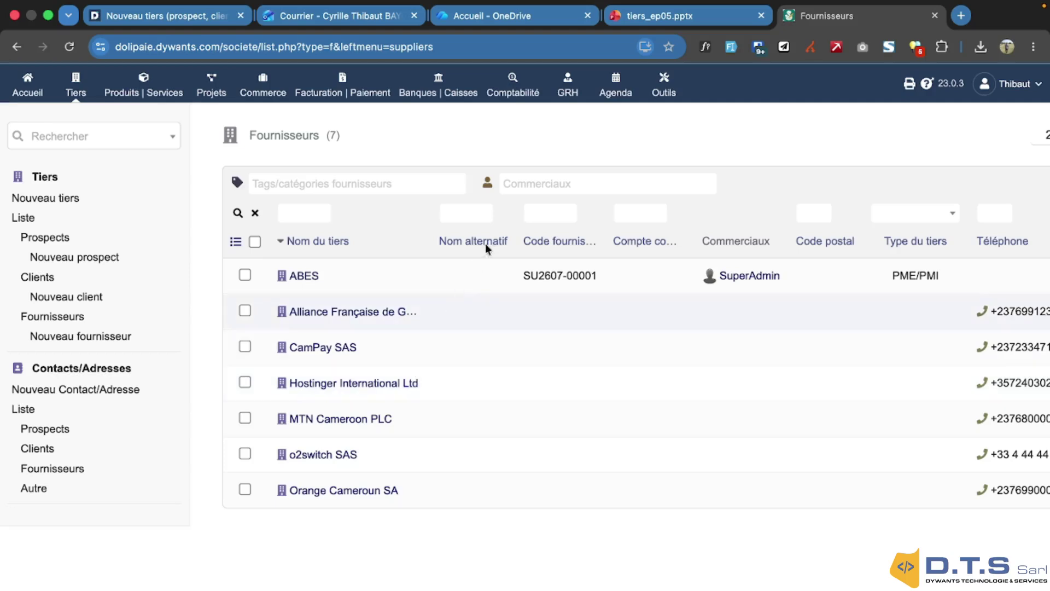
pyautogui.click(659, 15)
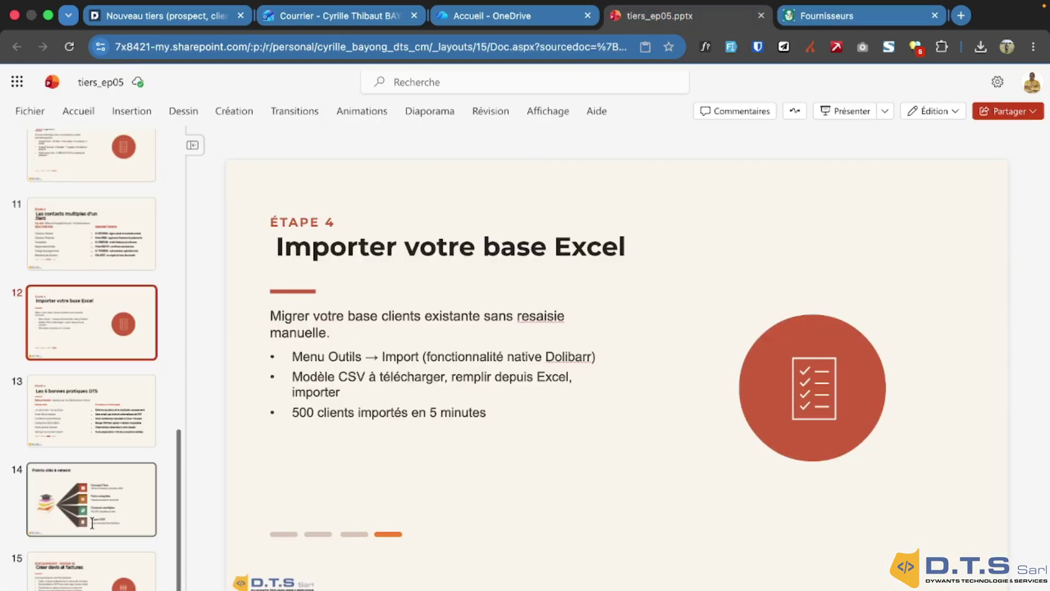